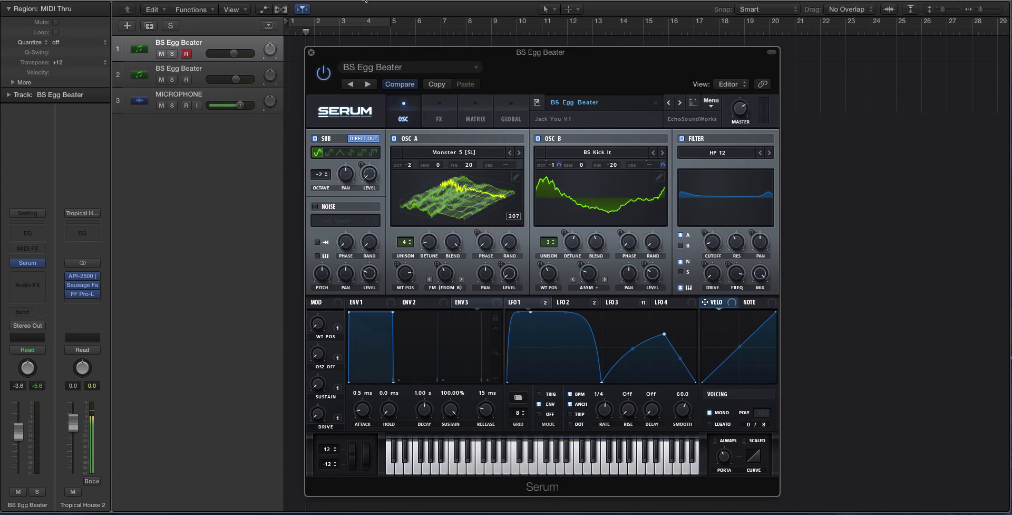
Reopen and nudge track 2's Serum window, then close it and select the first BS Egg Beater track
{"action": "left_click", "coordinate": [195, 42]}
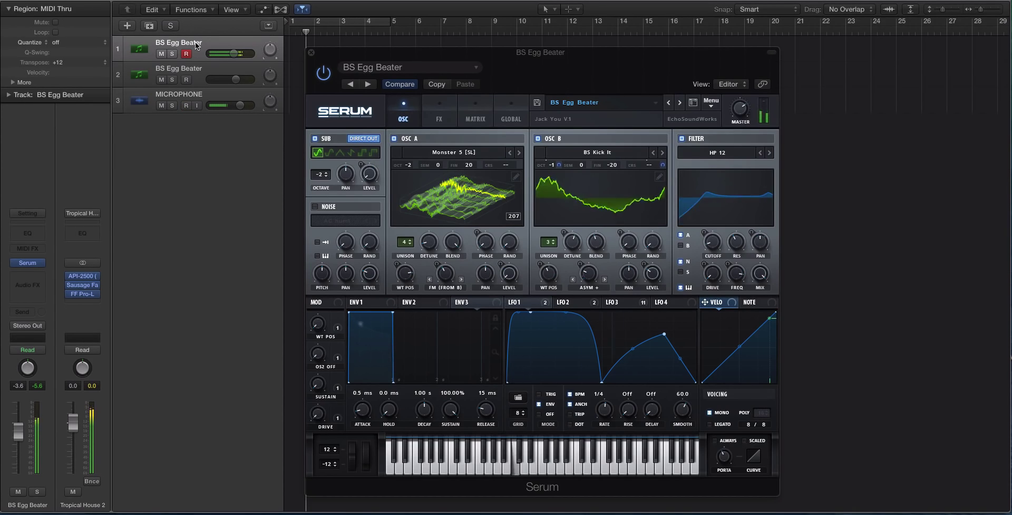
{"action": "left_click", "coordinate": [204, 69]}
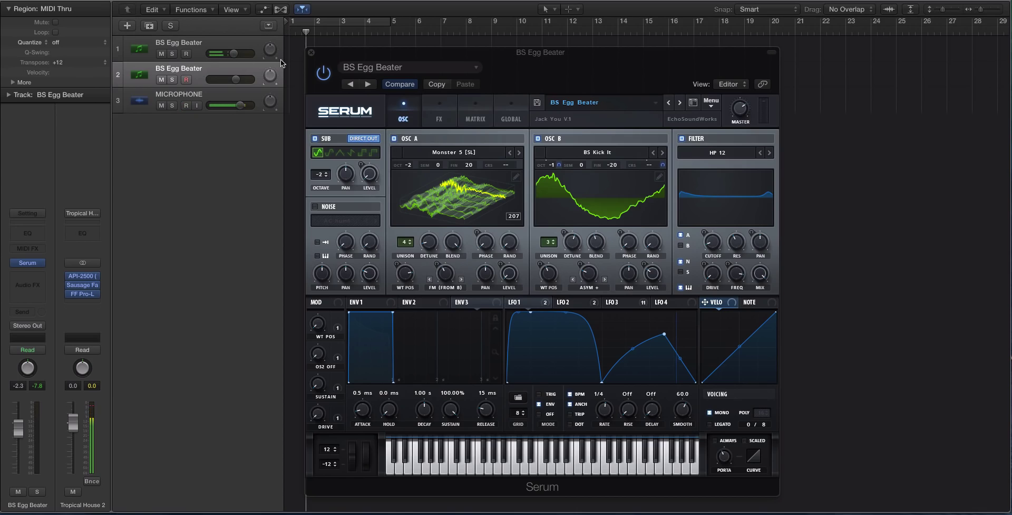
{"action": "left_click", "coordinate": [311, 52]}
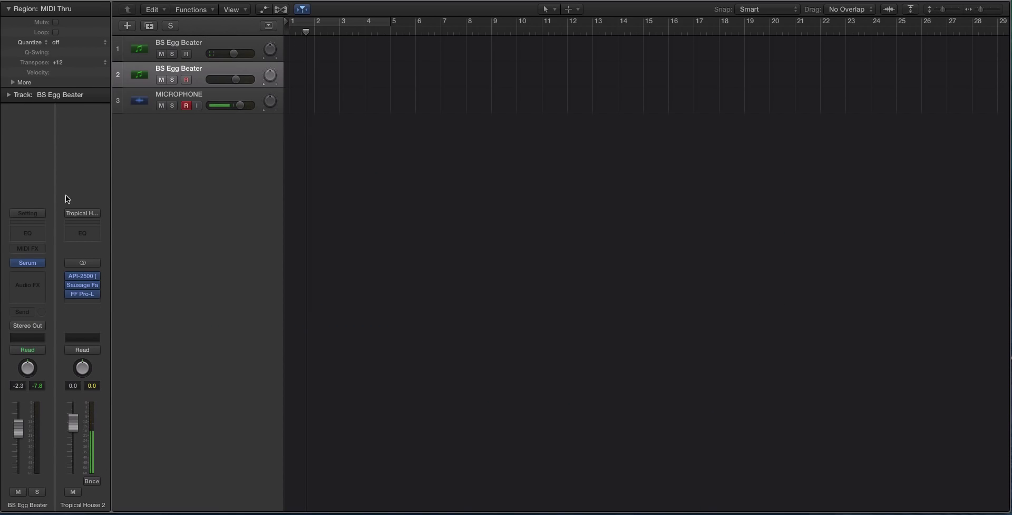
{"action": "left_click", "coordinate": [30, 261]}
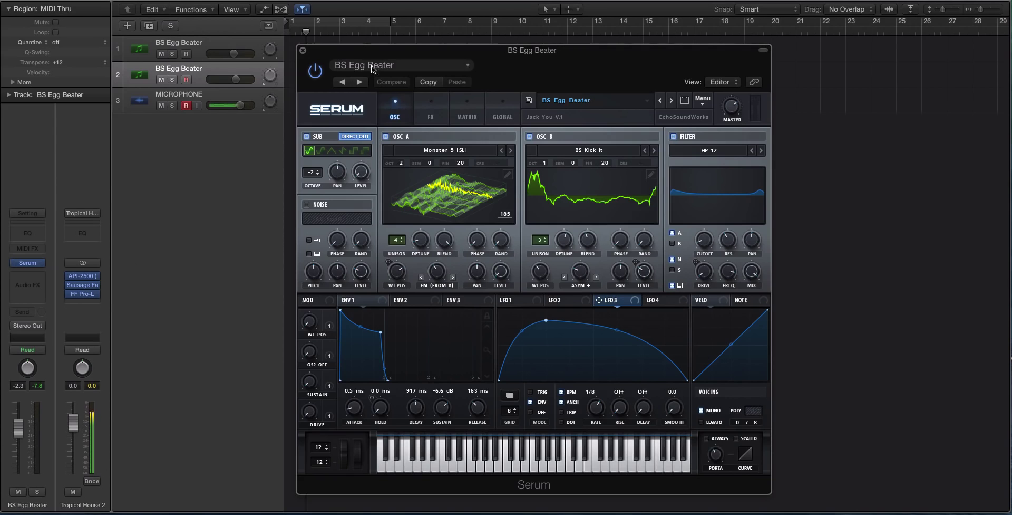
{"action": "left_click_drag", "start_coordinate": [366, 51], "coordinate": [378, 52]}
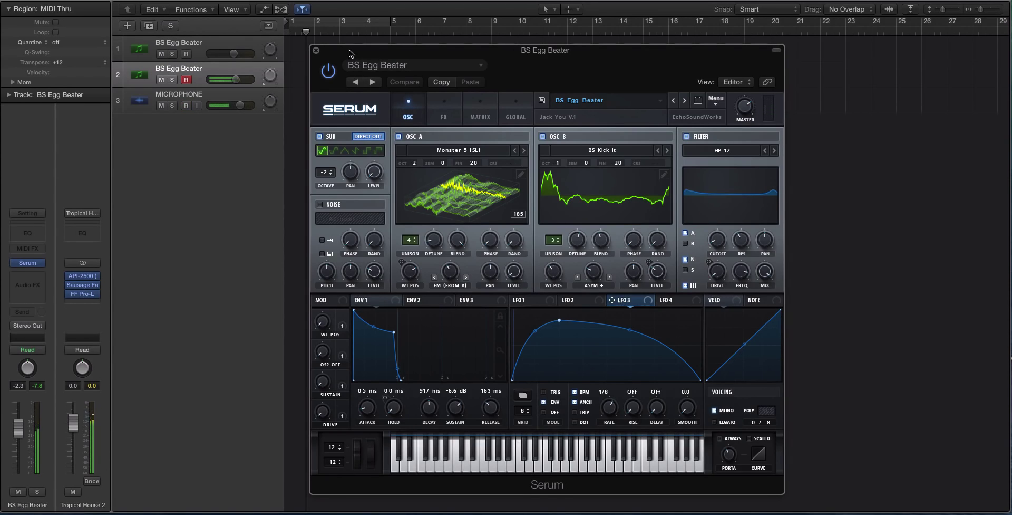
{"action": "left_click", "coordinate": [316, 50]}
{"action": "left_click", "coordinate": [224, 43]}
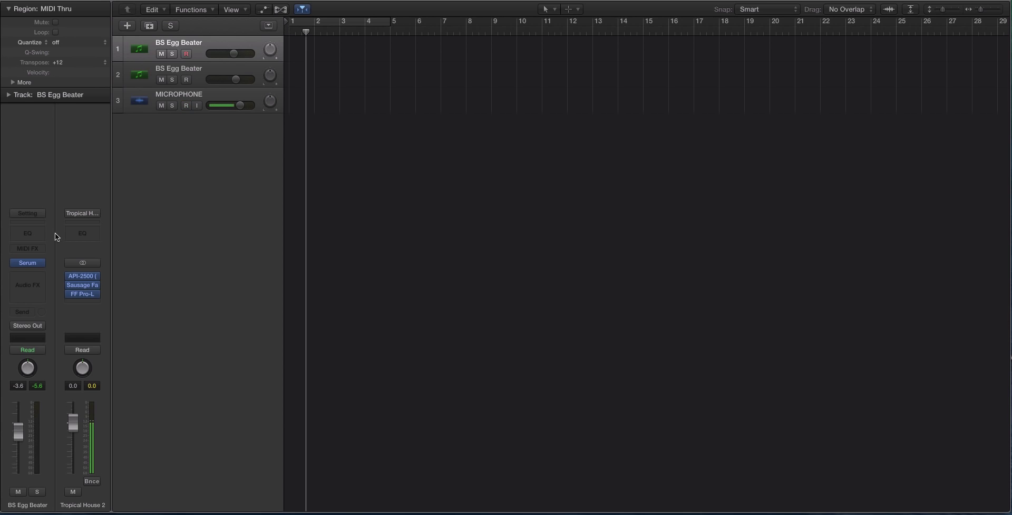
{"action": "mouse_move", "coordinate": [33, 264]}
{"action": "key", "text": "v"}
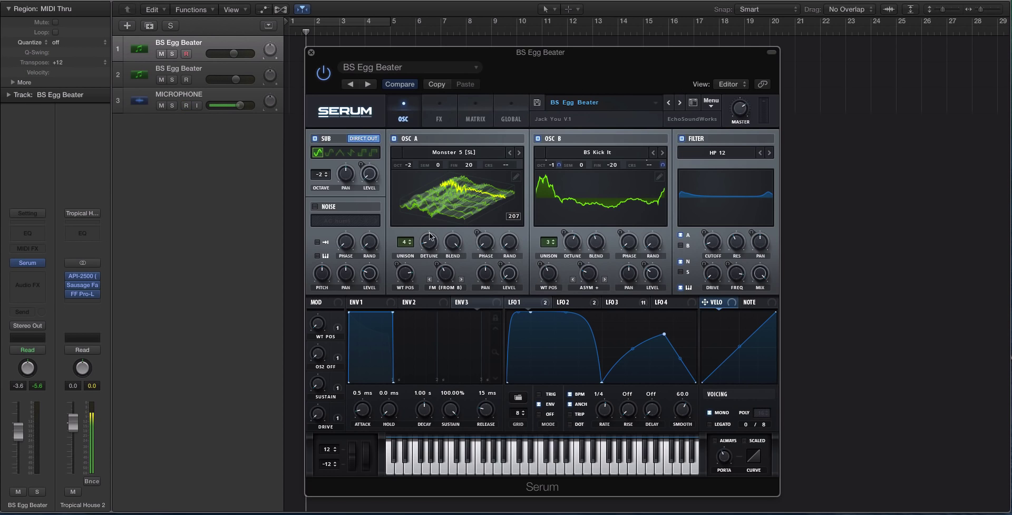
{"action": "left_click", "coordinate": [631, 305]}
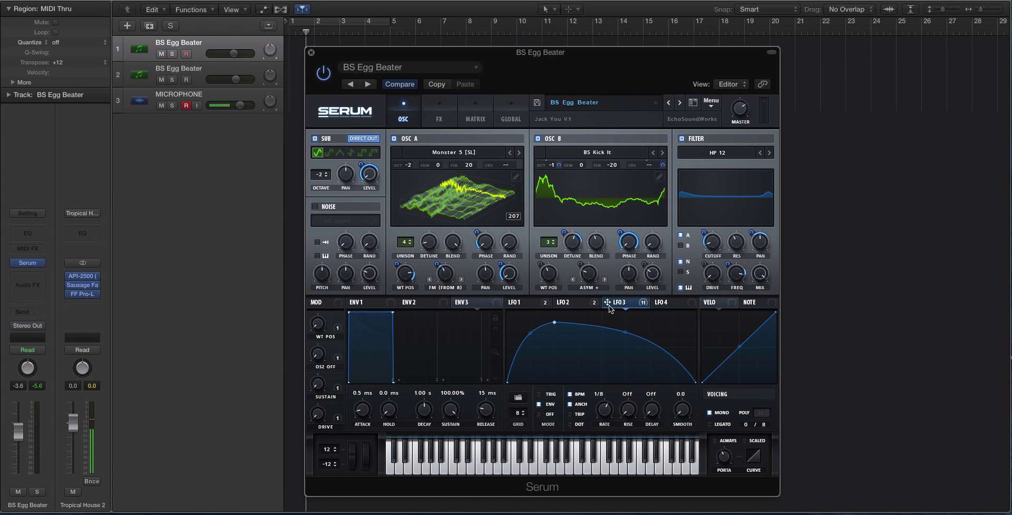
{"action": "left_click", "coordinate": [582, 306]}
{"action": "left_click", "coordinate": [626, 305]}
{"action": "left_click", "coordinate": [561, 306]}
{"action": "left_click", "coordinate": [533, 306]}
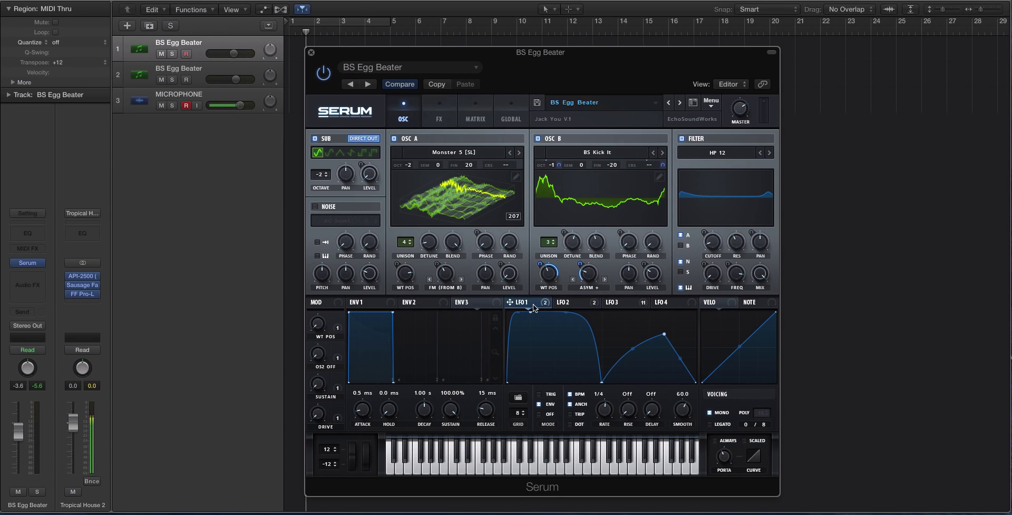
{"action": "mouse_move", "coordinate": [541, 304]}
{"action": "left_click_drag", "start_coordinate": [325, 53], "coordinate": [336, 55]}
Switch to the second track's Serum, show OSC B in 3D, and lower its WT POS from 94 to 89
{"action": "left_click", "coordinate": [322, 55]}
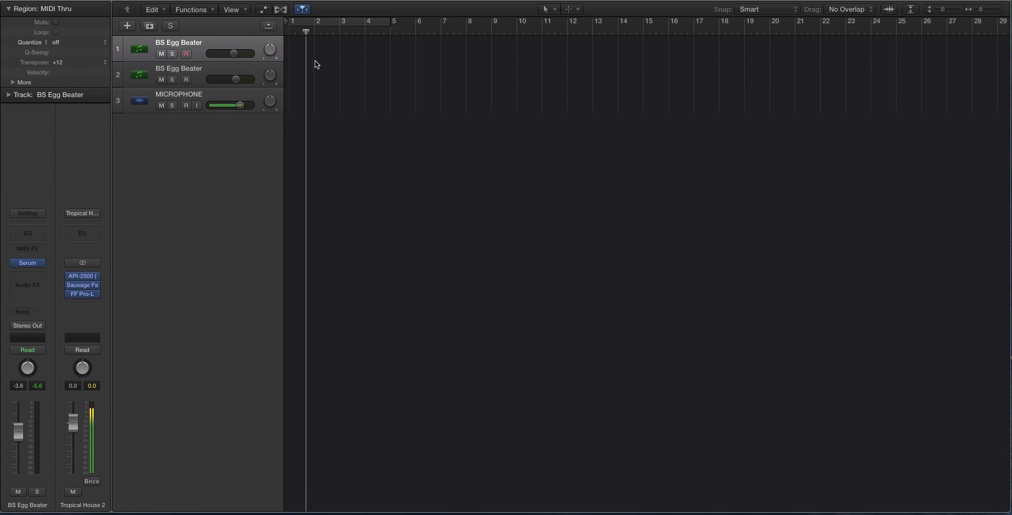
{"action": "left_click", "coordinate": [28, 262]}
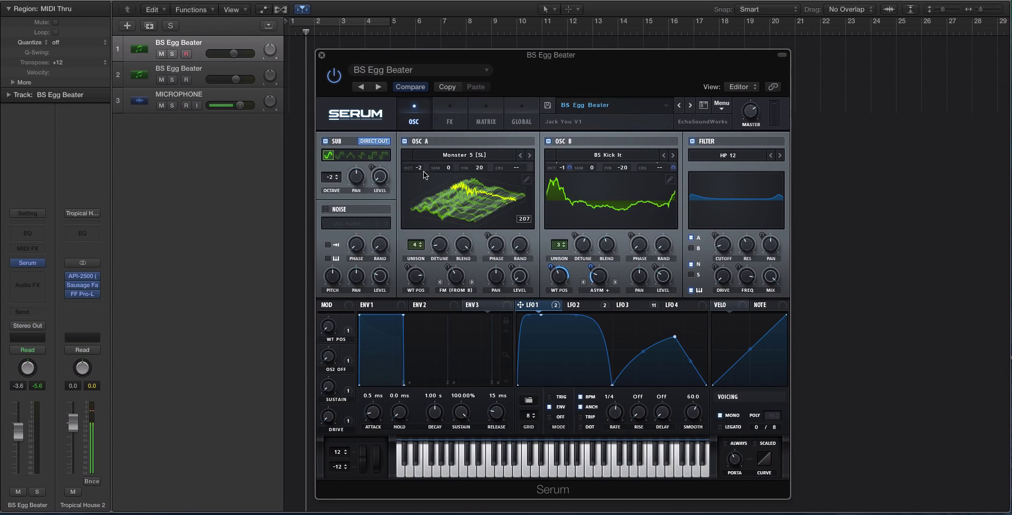
{"action": "left_click", "coordinate": [322, 55]}
{"action": "left_click", "coordinate": [236, 63]}
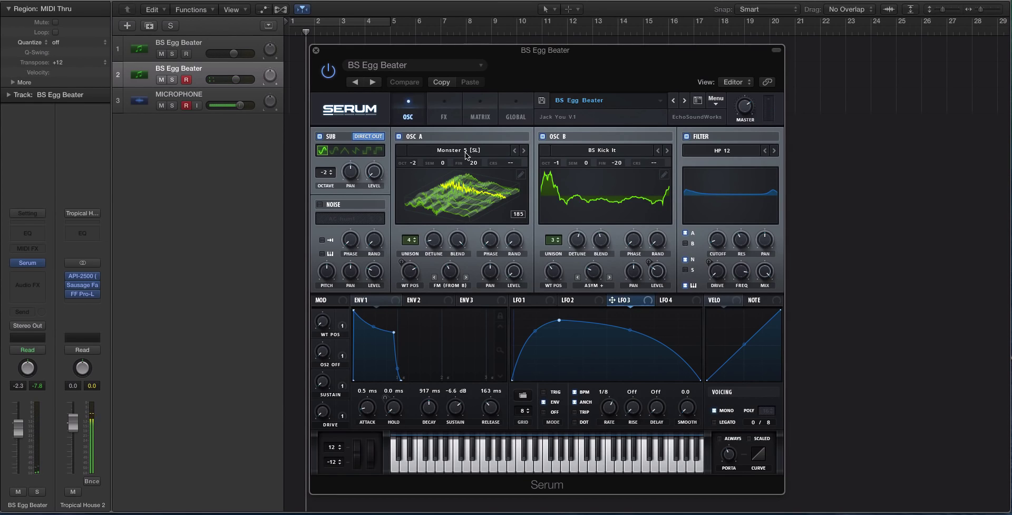
{"action": "left_click", "coordinate": [593, 183]}
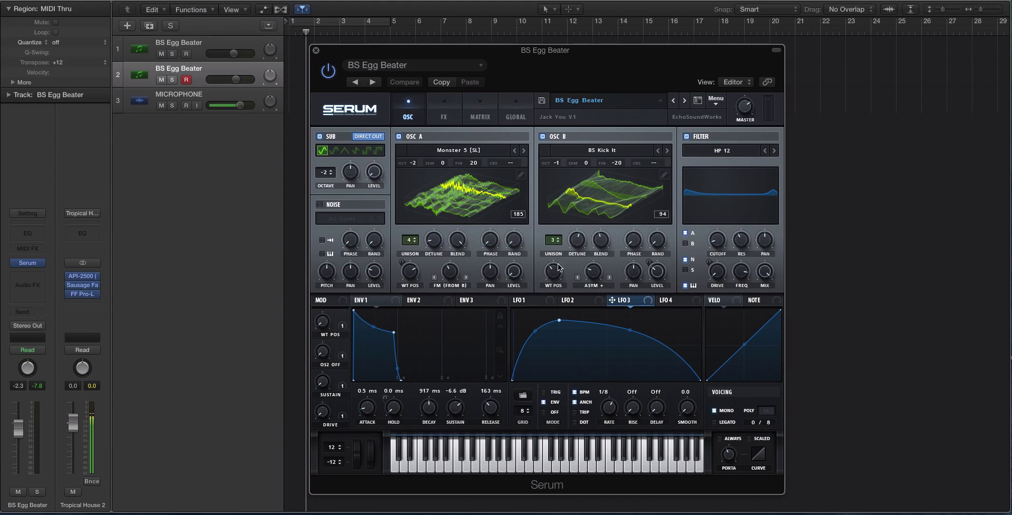
{"action": "left_click_drag", "start_coordinate": [557, 269], "coordinate": [557, 271]}
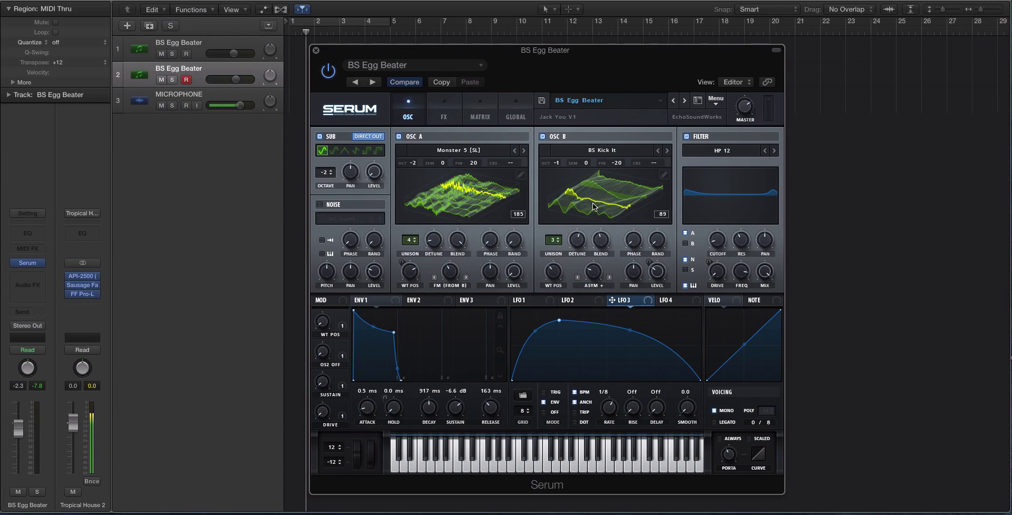
In OSC B's wavetable editor, select frame 1 and apply Morph – Spectral (zero fund.phase)
{"action": "left_click", "coordinate": [665, 174]}
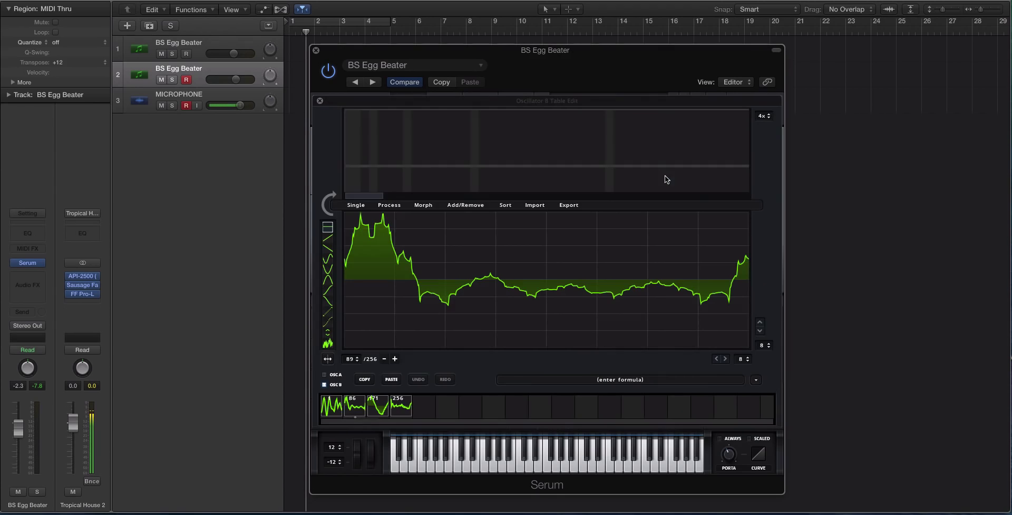
{"action": "left_click", "coordinate": [342, 402]}
{"action": "left_click", "coordinate": [354, 406]}
{"action": "left_click", "coordinate": [381, 403]}
{"action": "left_click", "coordinate": [394, 406]}
{"action": "left_click", "coordinate": [332, 406]}
{"action": "left_click", "coordinate": [424, 204]}
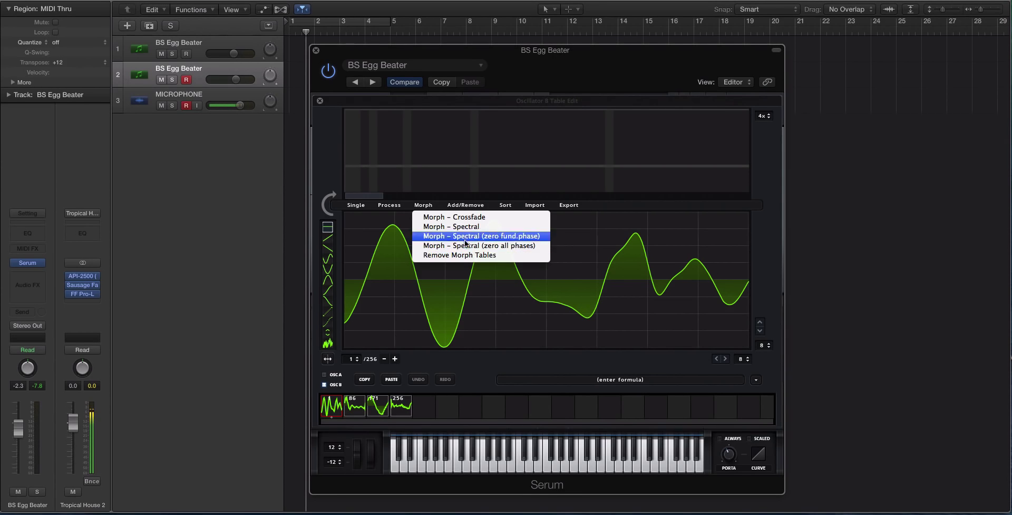
{"action": "left_click", "coordinate": [444, 235]}
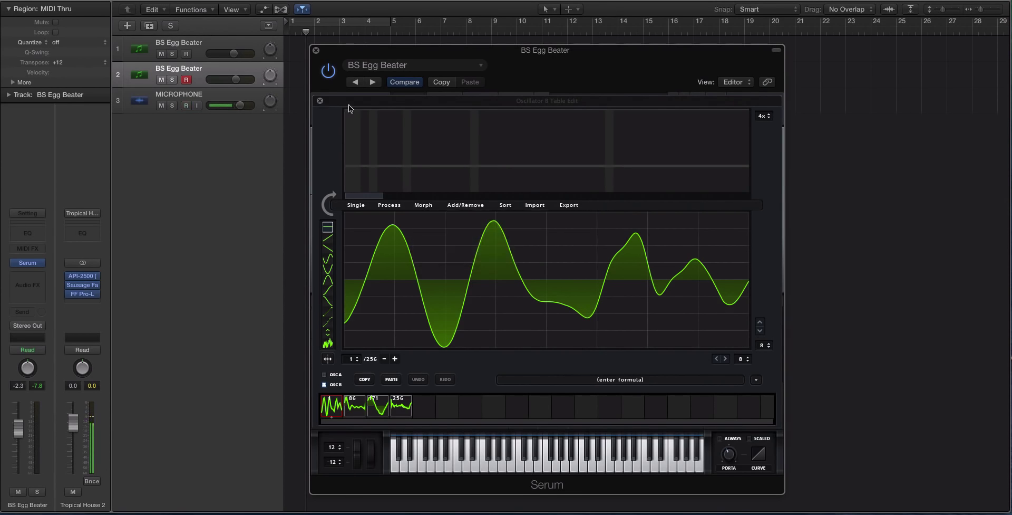
{"action": "left_click", "coordinate": [320, 102]}
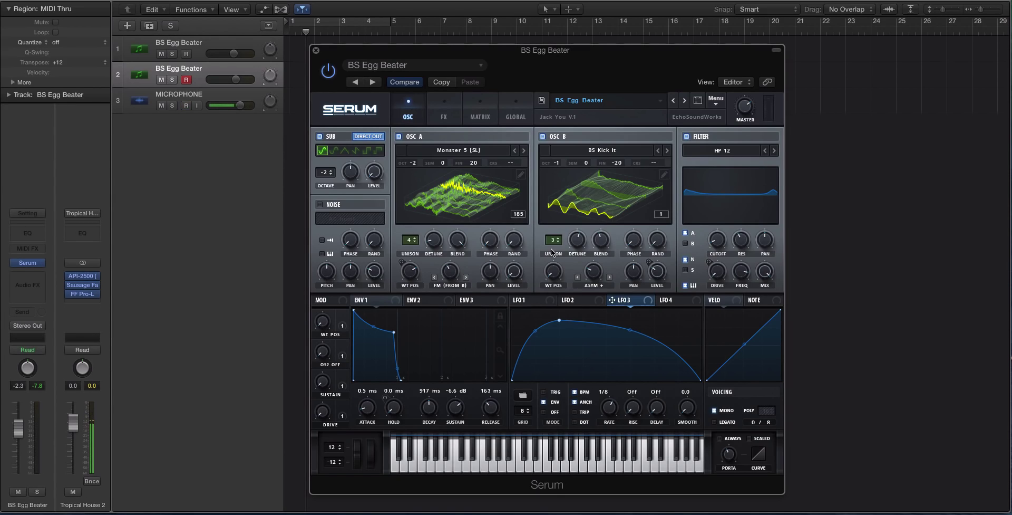
Set OSC B unison to 4, copy the patch, raise WT POS to 91, then load the Init Preset
{"action": "left_click_drag", "start_coordinate": [552, 248], "coordinate": [552, 240]}
{"action": "left_click", "coordinate": [442, 83]}
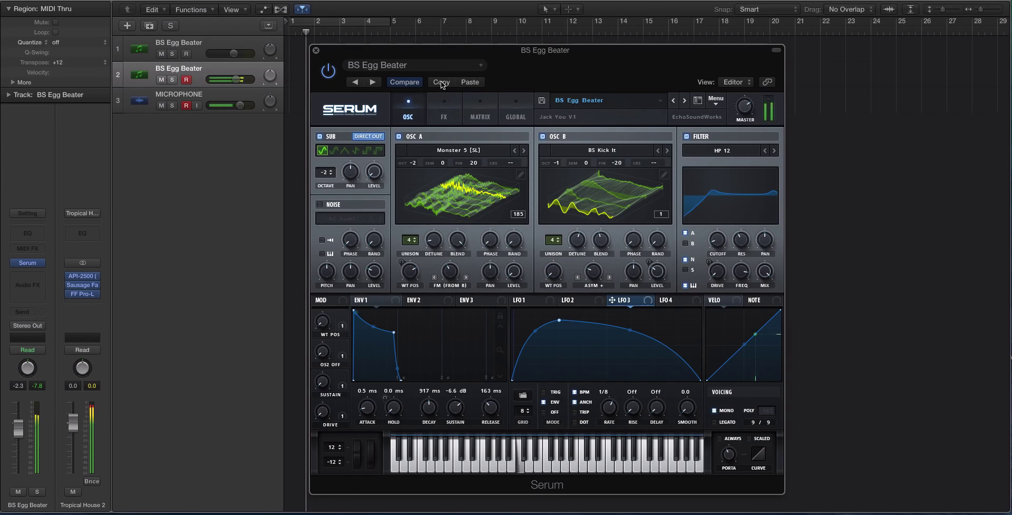
{"action": "left_click_drag", "start_coordinate": [554, 265], "coordinate": [553, 219]}
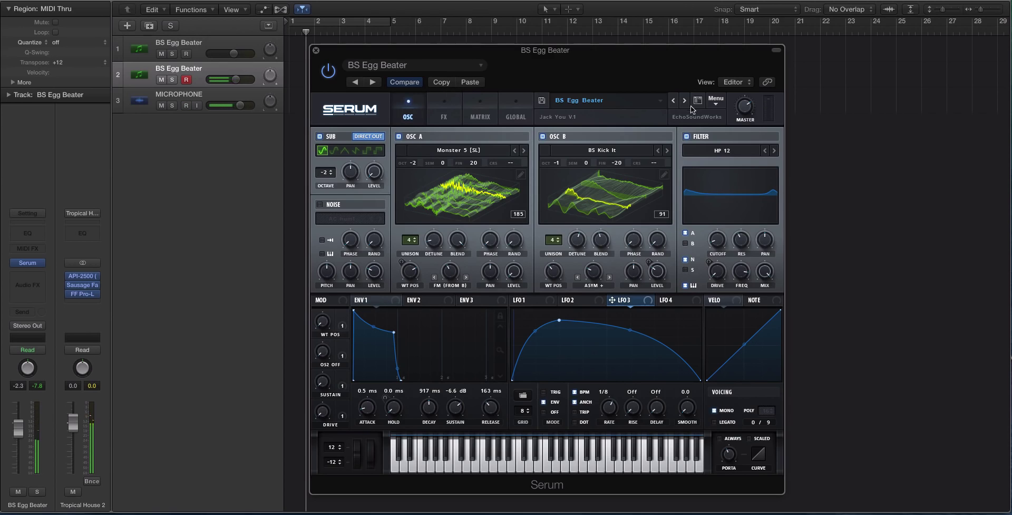
{"action": "left_click", "coordinate": [711, 99]}
{"action": "left_click", "coordinate": [738, 143]}
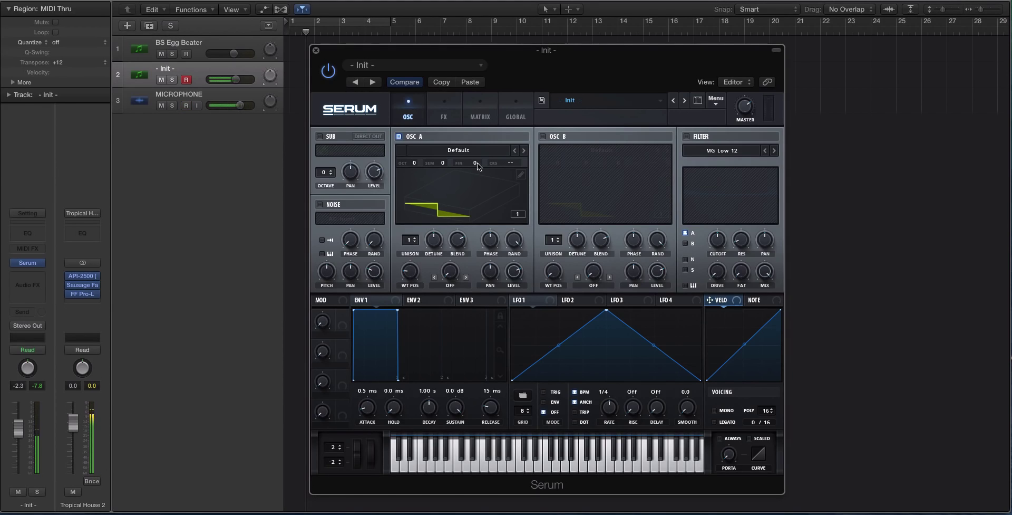
Load the Basic Shapes wavetable into OSC A and set its WT POS back to frame 1
{"action": "left_click", "coordinate": [492, 150]}
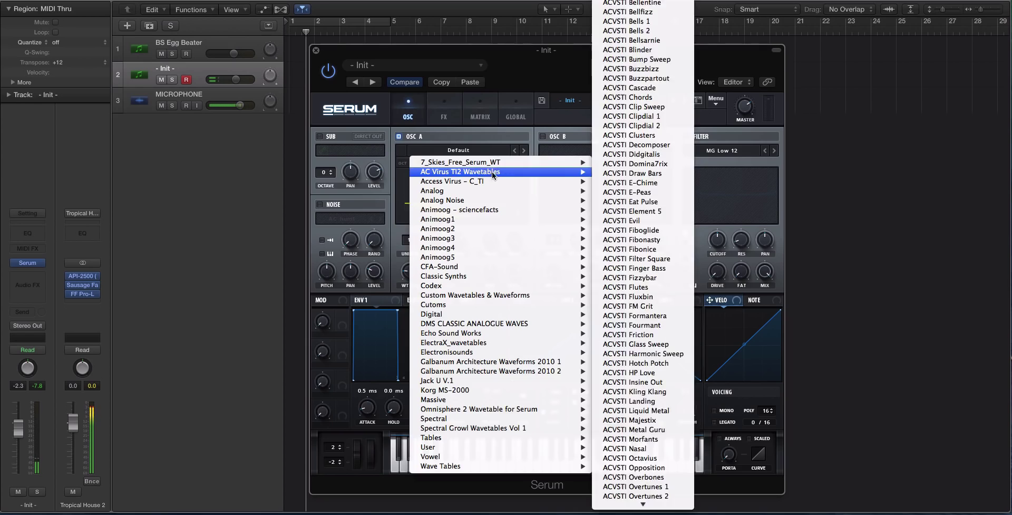
{"action": "mouse_move", "coordinate": [491, 164]}
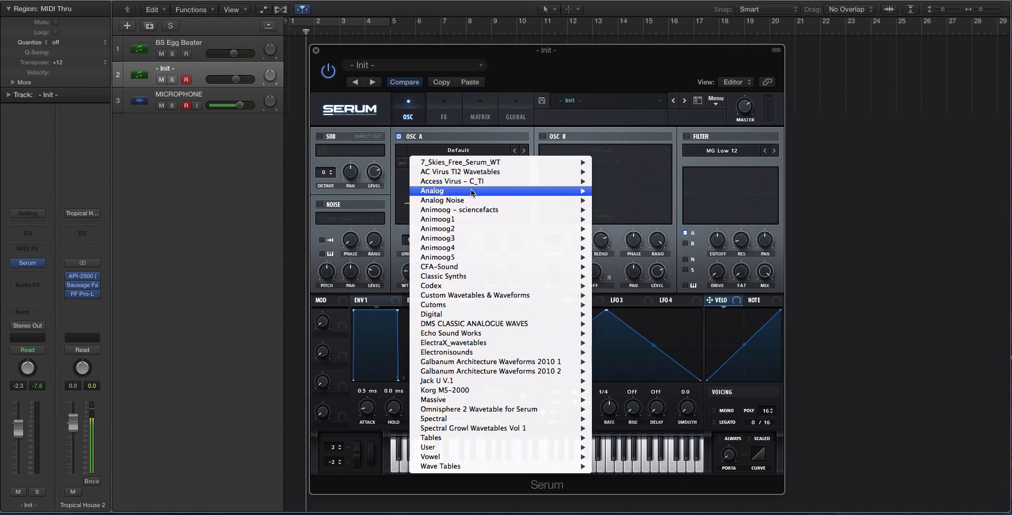
{"action": "mouse_move", "coordinate": [469, 190]}
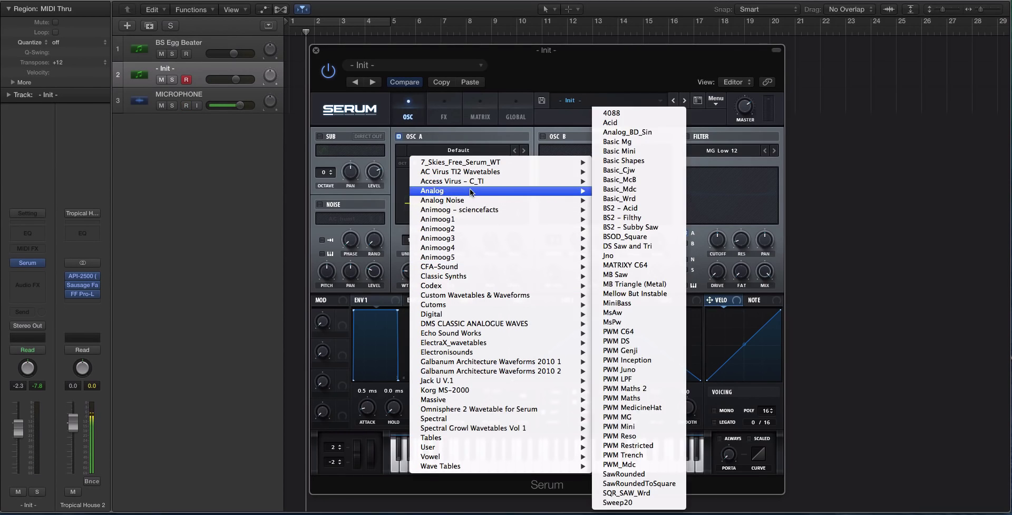
{"action": "left_click", "coordinate": [656, 160]}
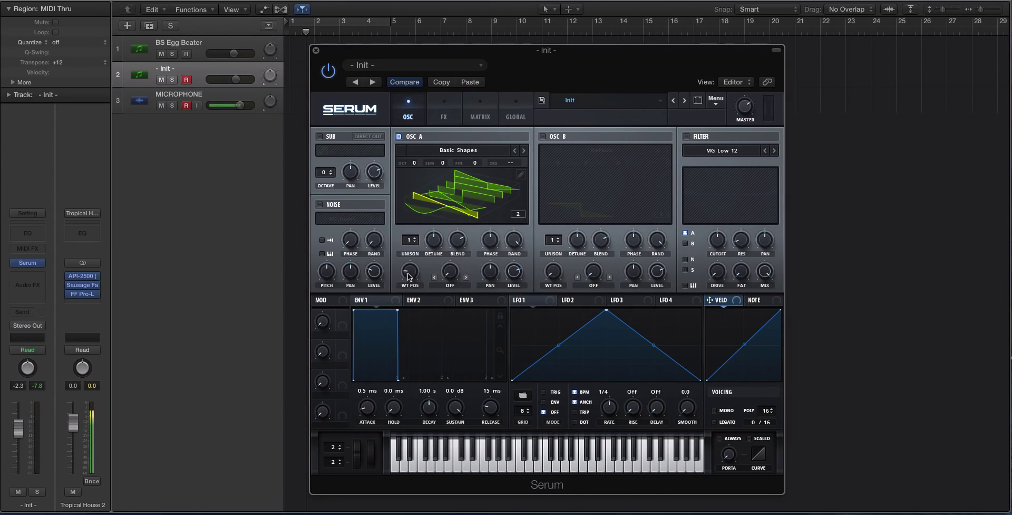
{"action": "left_click_drag", "start_coordinate": [409, 278], "coordinate": [411, 320]}
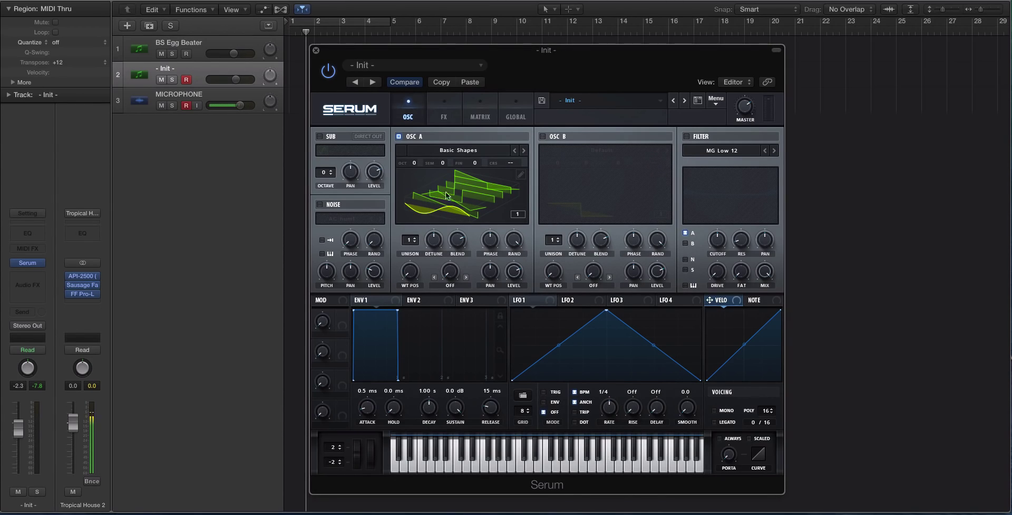
Enable OSC B and load Echo Sound Works > Free > 05 SmoCrisp into it
{"action": "left_click", "coordinate": [551, 137]}
{"action": "left_click", "coordinate": [552, 150]}
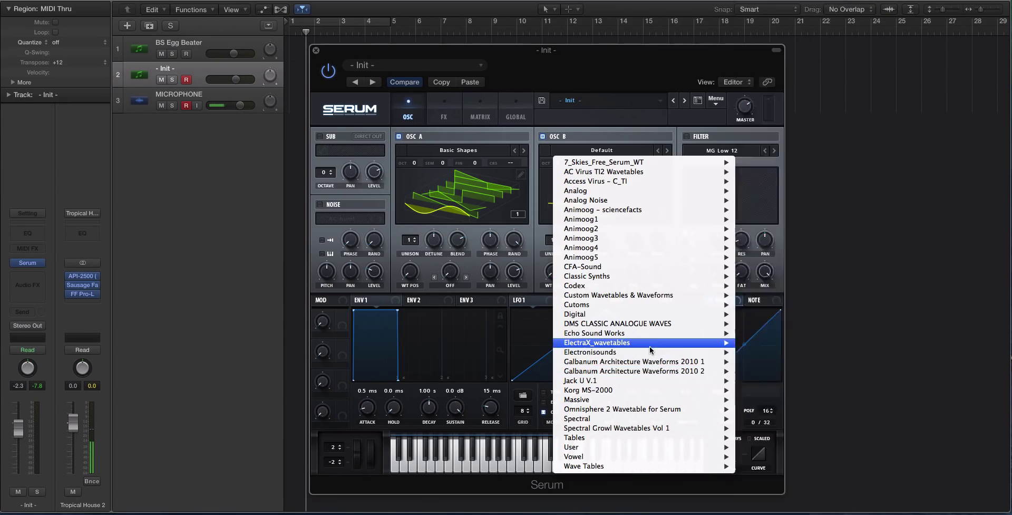
{"action": "mouse_move", "coordinate": [658, 334]}
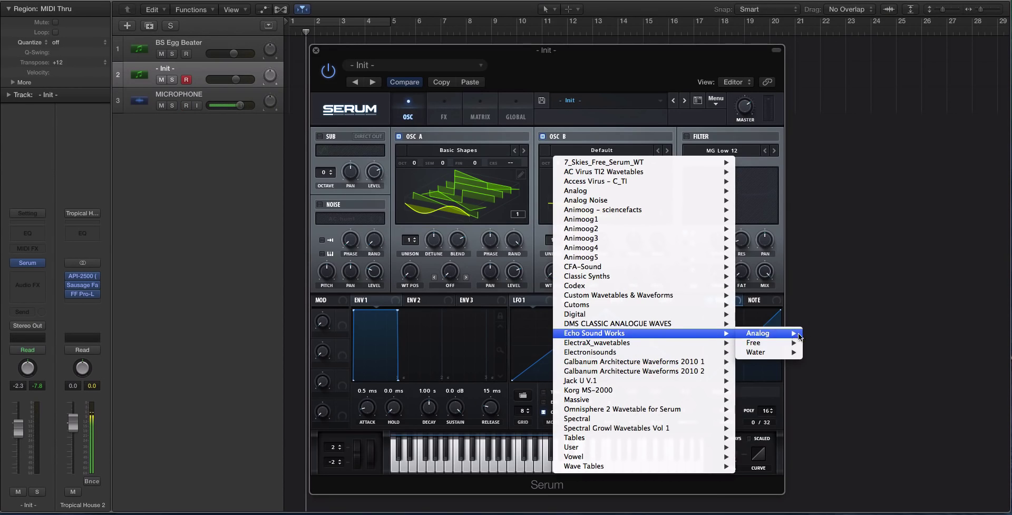
{"action": "mouse_move", "coordinate": [769, 342]}
{"action": "left_click", "coordinate": [831, 360]}
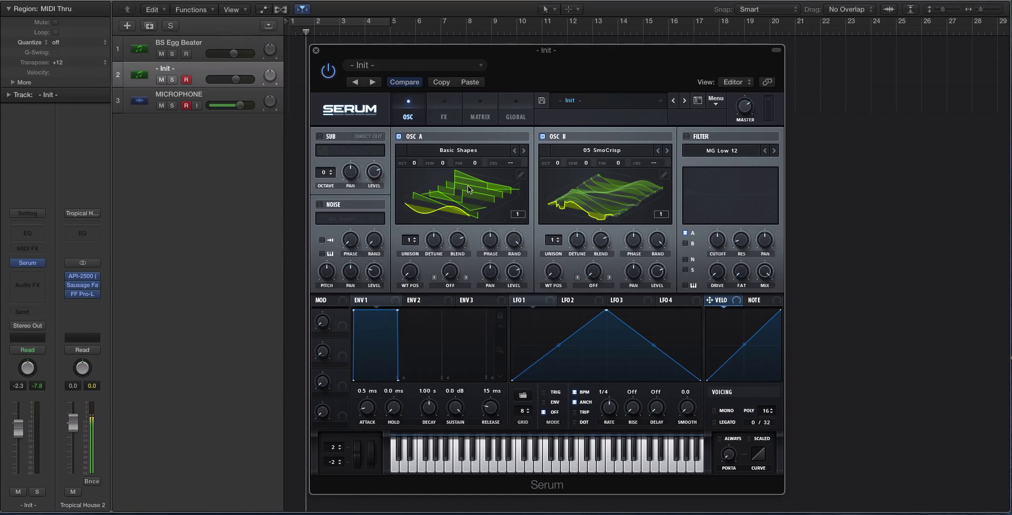
Inspect OSC B's wavetable in Table Edit, switch OSC B off, and raise OSC A's WT POS to 3
{"action": "left_click", "coordinate": [664, 173]}
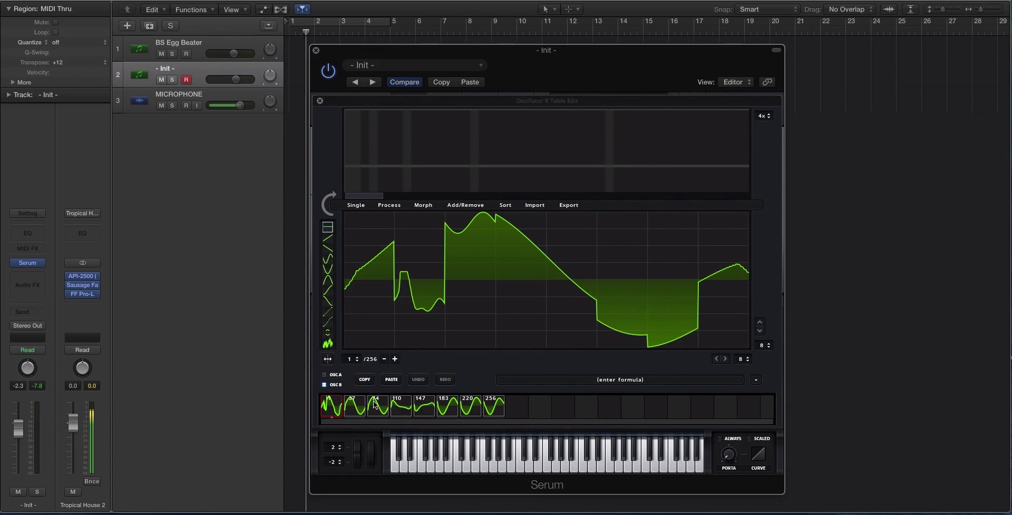
{"action": "left_click", "coordinate": [319, 100]}
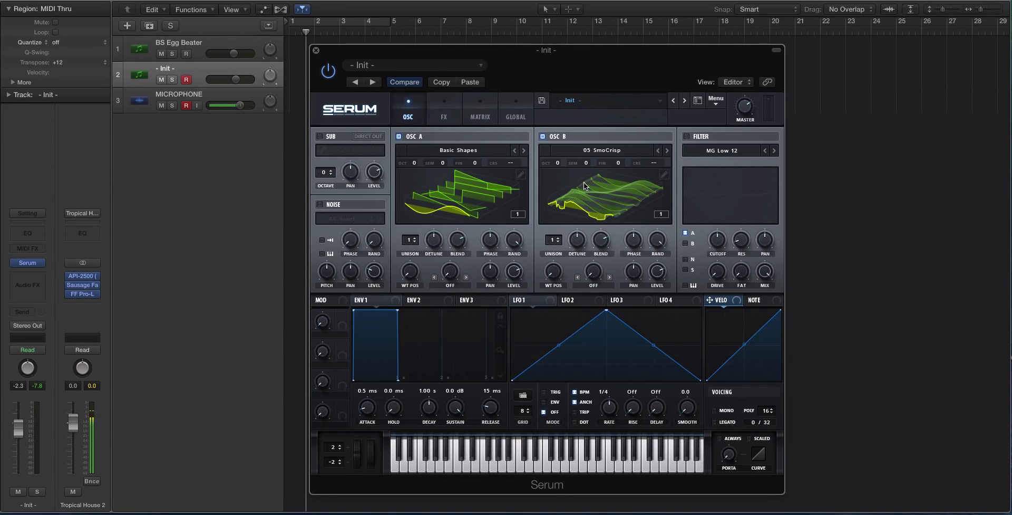
{"action": "left_click", "coordinate": [543, 137]}
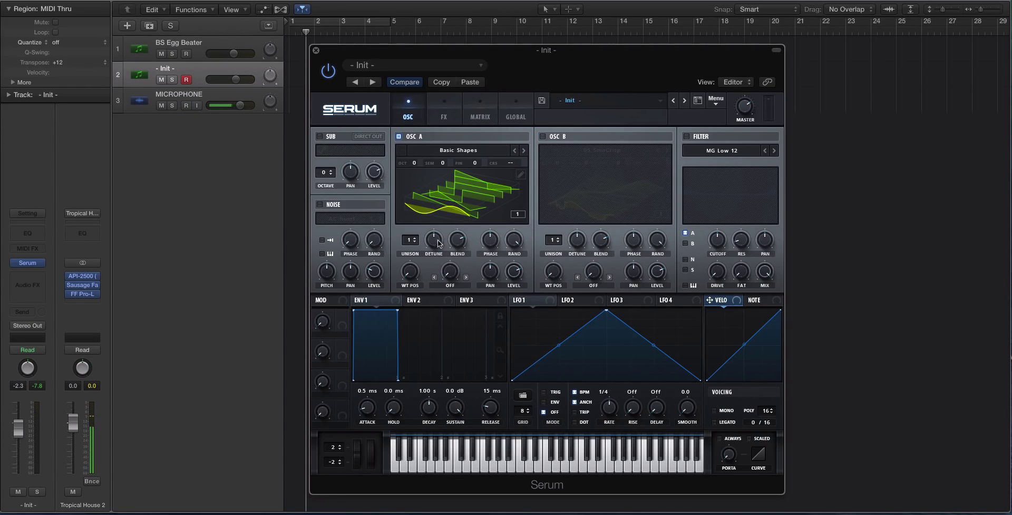
{"action": "left_click", "coordinate": [411, 273]}
{"action": "left_click_drag", "start_coordinate": [411, 274], "coordinate": [414, 232]}
Give LFO 1 an arched User shape and route it to OSC A's WT POS at amount 33
{"action": "left_click", "coordinate": [528, 394]}
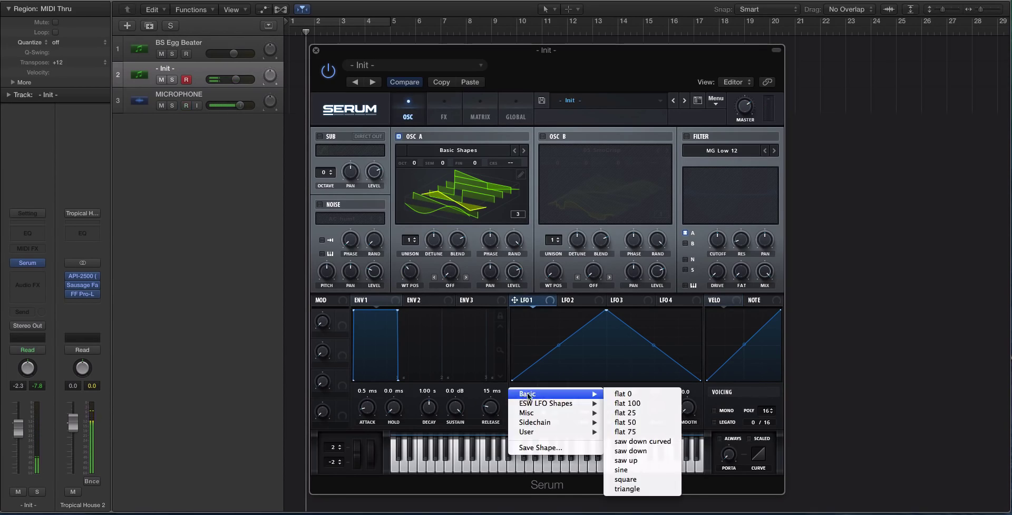
{"action": "mouse_move", "coordinate": [540, 434]}
{"action": "left_click", "coordinate": [632, 440]}
{"action": "left_click_drag", "start_coordinate": [532, 299], "coordinate": [409, 271]}
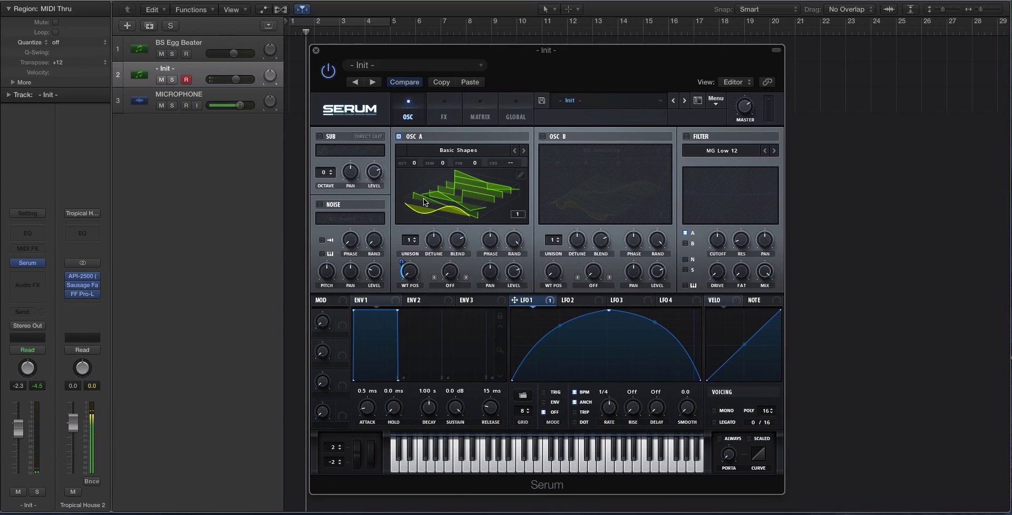
Solo OSC B, set its WT POS to 35, and route LFO 1 onto it
{"action": "left_click", "coordinate": [398, 136]}
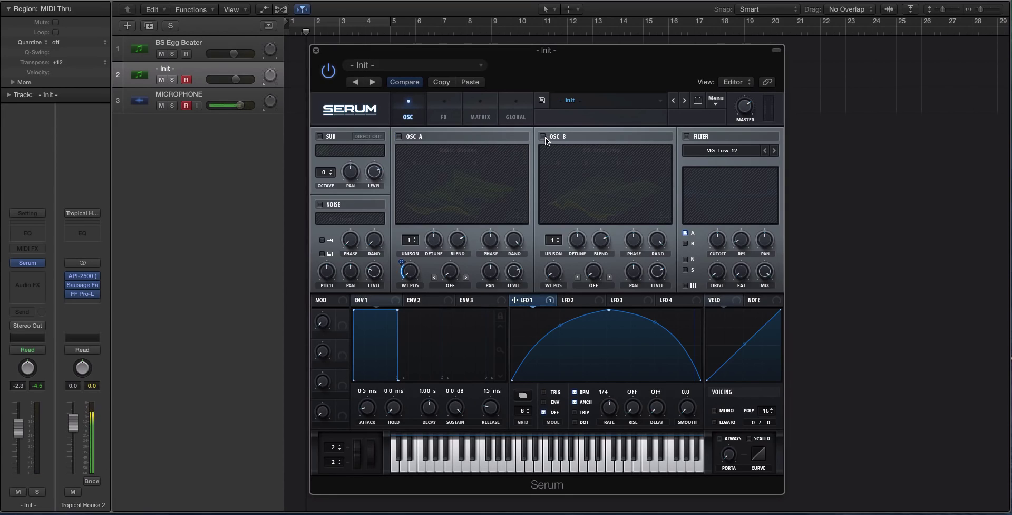
{"action": "left_click", "coordinate": [542, 136]}
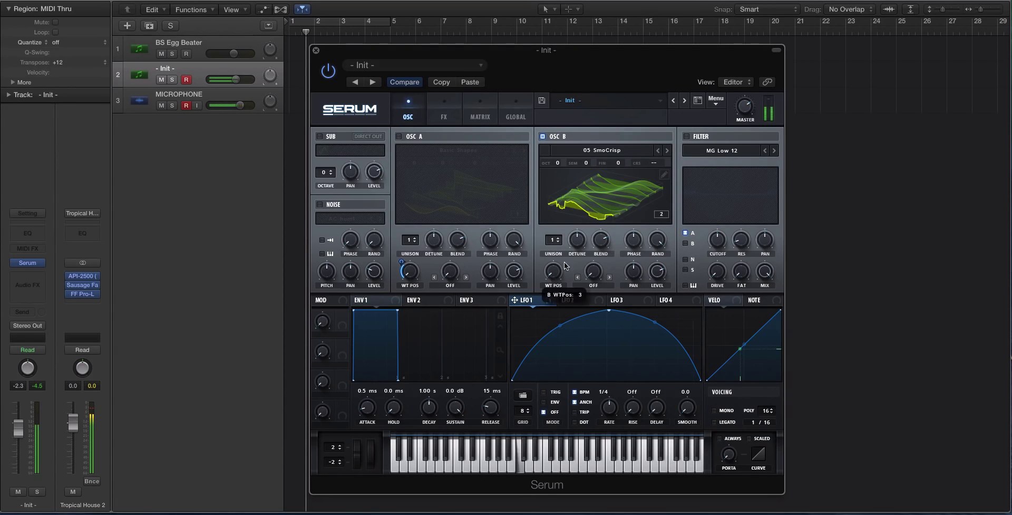
{"action": "left_click", "coordinate": [580, 216]}
{"action": "left_click_drag", "start_coordinate": [552, 281], "coordinate": [561, 264]}
{"action": "left_click_drag", "start_coordinate": [515, 300], "coordinate": [547, 316]}
{"action": "left_click", "coordinate": [571, 221]}
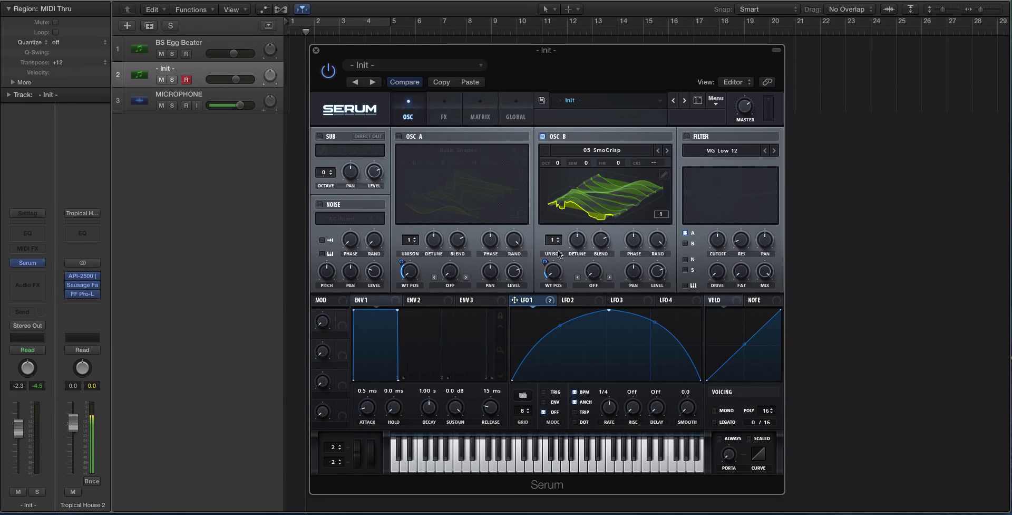
Switch OSC B off, turn OSC A back on, and readjust OSC A's wavetable position
{"action": "left_click", "coordinate": [542, 136]}
{"action": "left_click", "coordinate": [399, 136]}
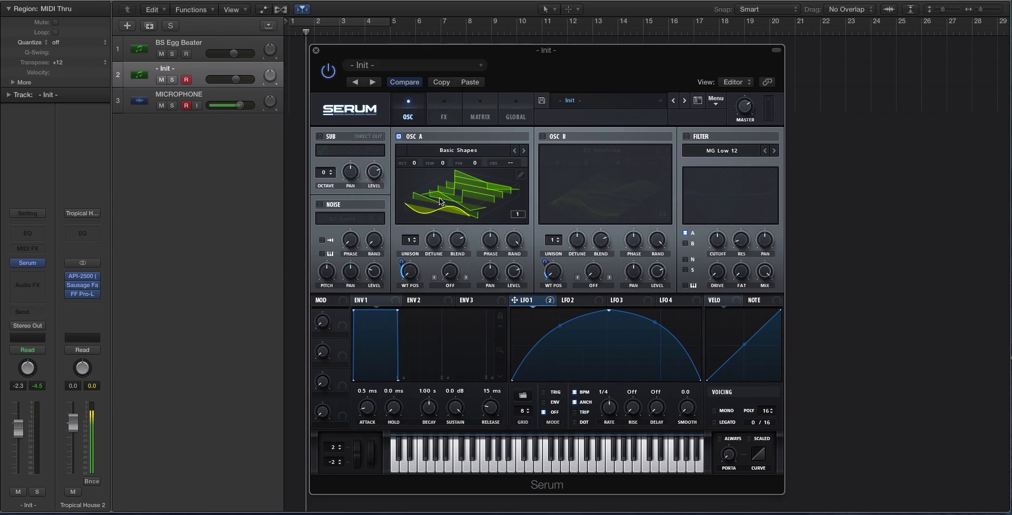
{"action": "mouse_move", "coordinate": [406, 273]}
{"action": "left_mouse_down"}
{"action": "mouse_move", "coordinate": [411, 239]}
{"action": "mouse_move", "coordinate": [410, 268]}
{"action": "left_mouse_up"}
Select all seven Basic Shapes frames in OSC A's editor and apply Morph – Crossfade
{"action": "left_click", "coordinate": [517, 175]}
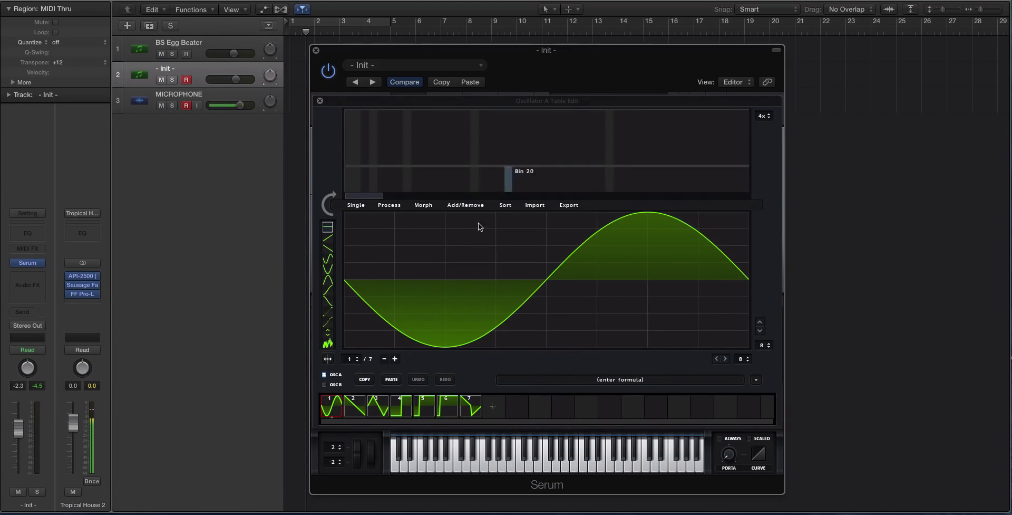
{"action": "left_click", "coordinate": [472, 404], "text": "shift"}
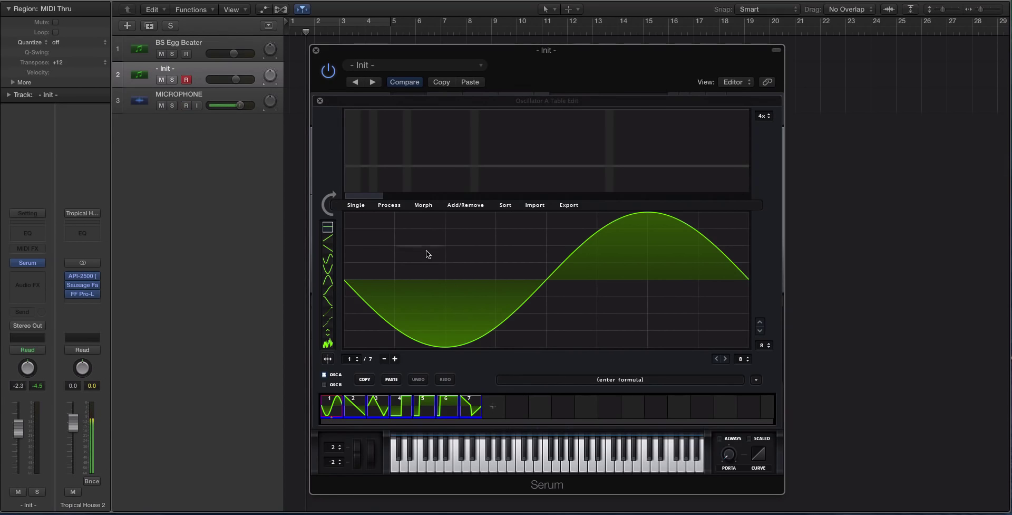
{"action": "left_click", "coordinate": [437, 207]}
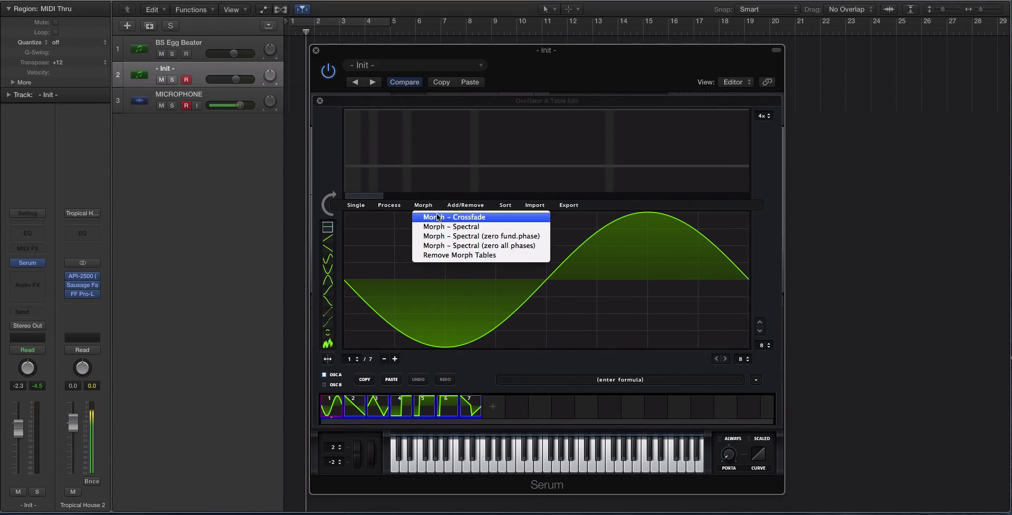
{"action": "left_click", "coordinate": [438, 217]}
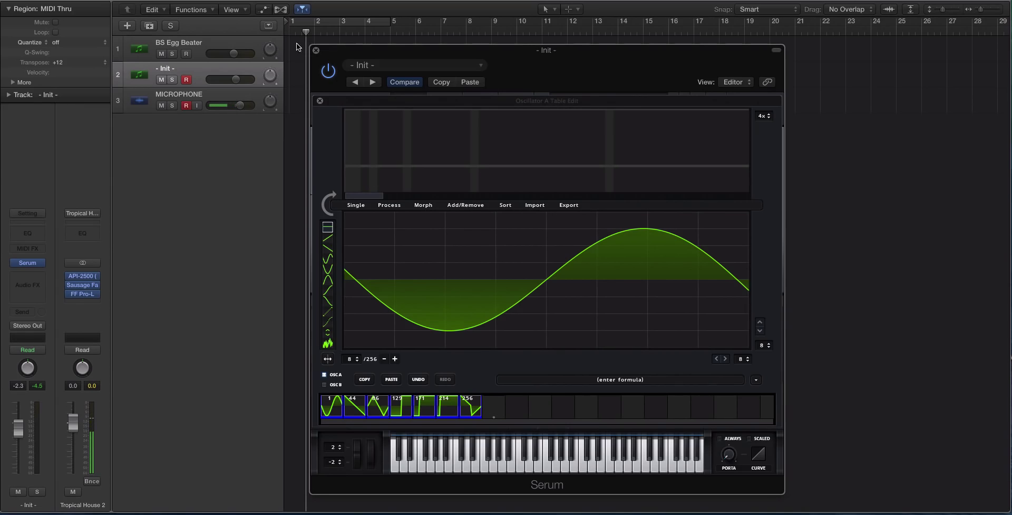
{"action": "left_click", "coordinate": [320, 100]}
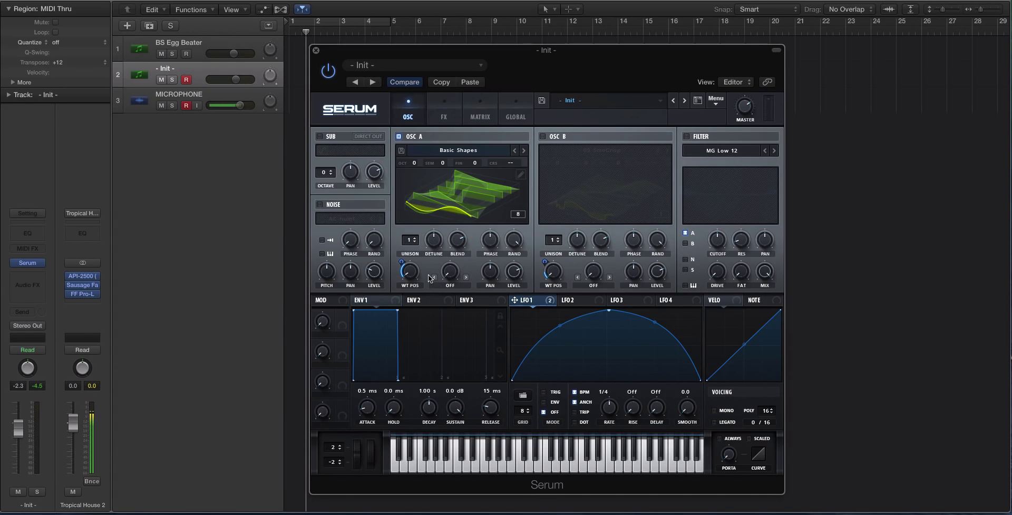
Raise OSC A's WT POS to 38 in the crossfaded table, viewing it in 3D with Basic Shapes kept
{"action": "left_click_drag", "start_coordinate": [413, 276], "coordinate": [428, 355]}
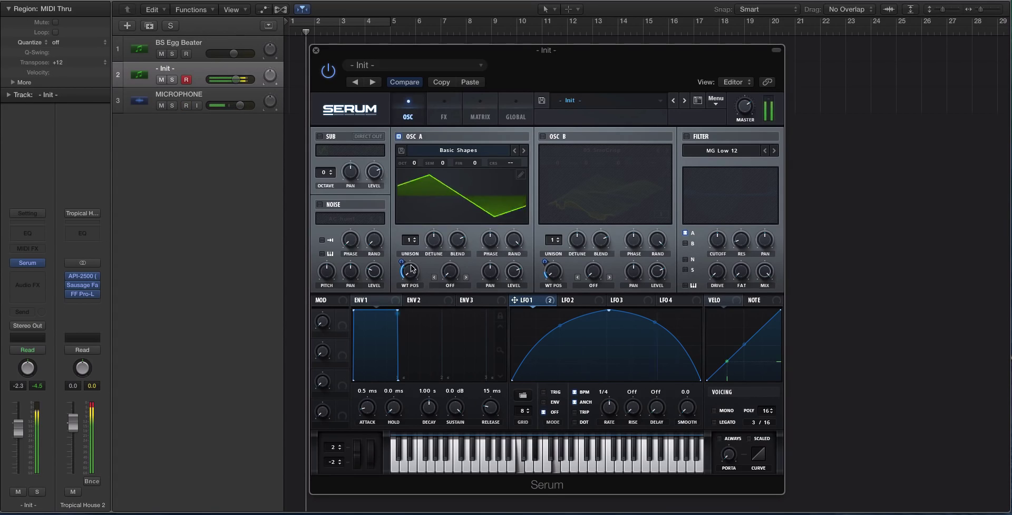
{"action": "mouse_move", "coordinate": [410, 273]}
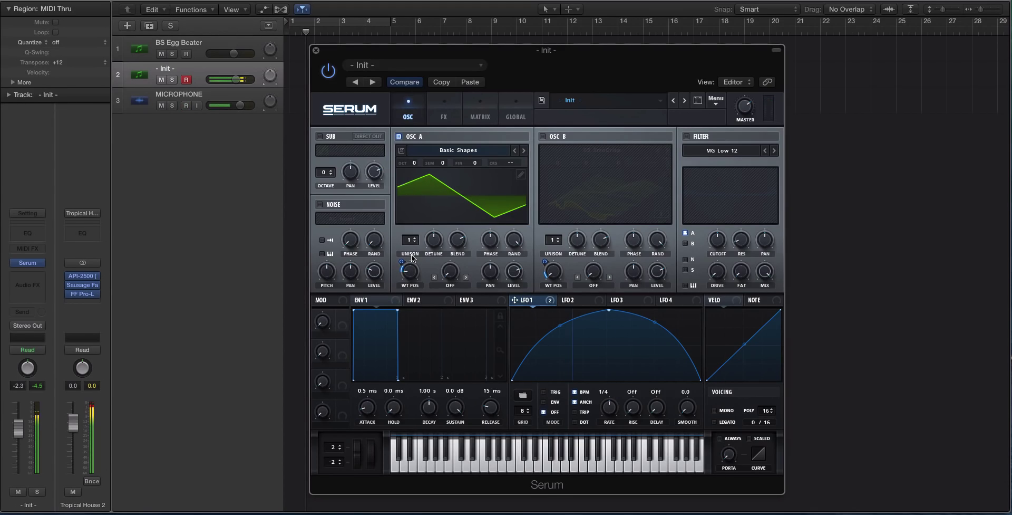
{"action": "left_click", "coordinate": [422, 211]}
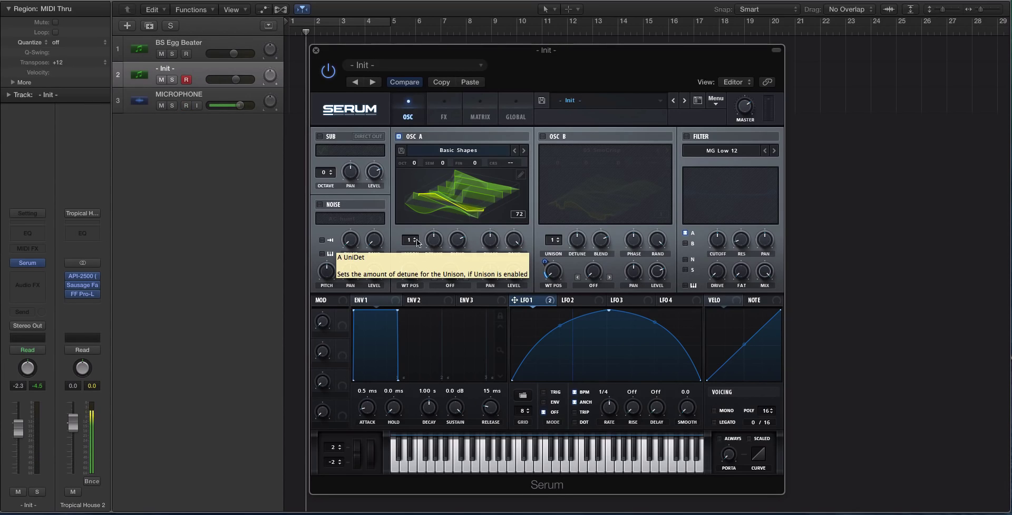
{"action": "left_click", "coordinate": [474, 151]}
{"action": "left_click", "coordinate": [408, 200]}
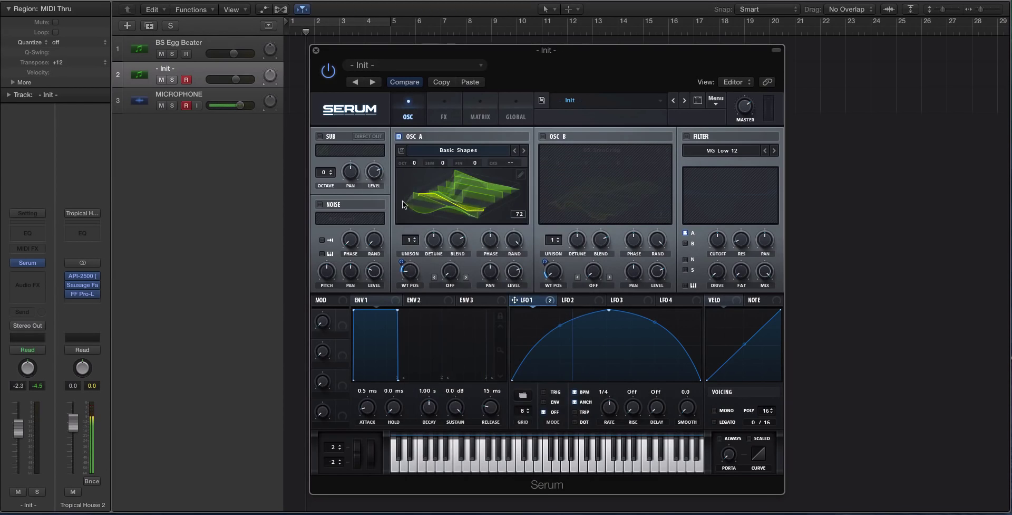
Load the compared BS Egg Beater patch and bend LFO 3's curve to flatten its top
{"action": "left_click", "coordinate": [467, 83]}
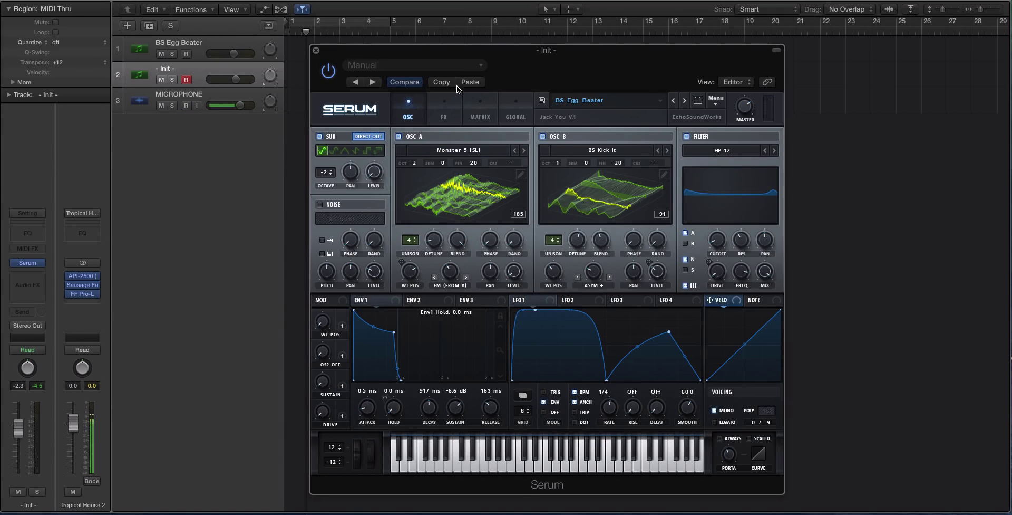
{"action": "left_click", "coordinate": [638, 300]}
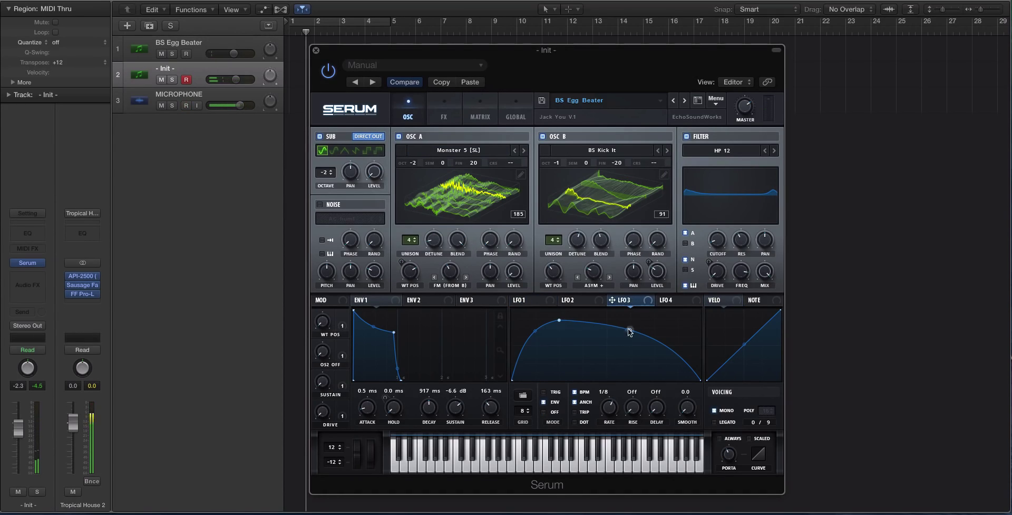
{"action": "left_click_drag", "start_coordinate": [631, 325], "coordinate": [632, 321]}
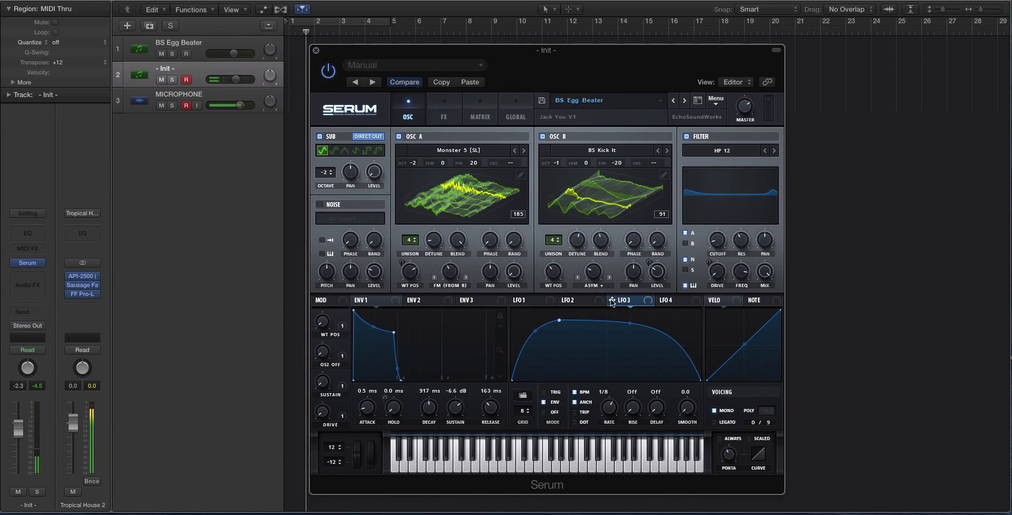
Route LFO 3 to oscillator A's level, wavetable position, unison detune and FM from B
{"action": "left_click_drag", "start_coordinate": [611, 301], "coordinate": [505, 281]}
{"action": "left_click_drag", "start_coordinate": [611, 299], "coordinate": [416, 274]}
{"action": "right_click", "coordinate": [411, 271]}
{"action": "left_click", "coordinate": [457, 191]}
{"action": "left_click_drag", "start_coordinate": [610, 302], "coordinate": [433, 240]}
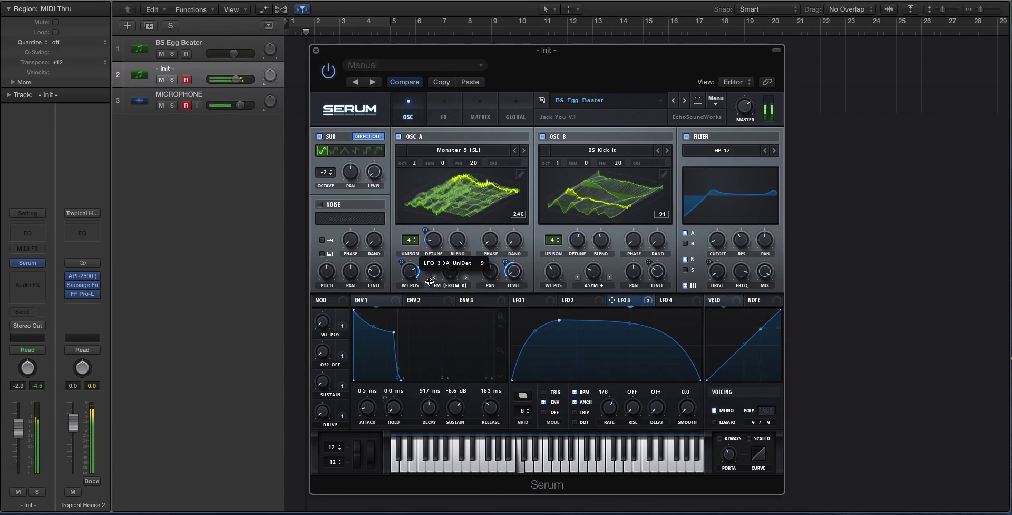
{"action": "left_click_drag", "start_coordinate": [612, 300], "coordinate": [448, 271]}
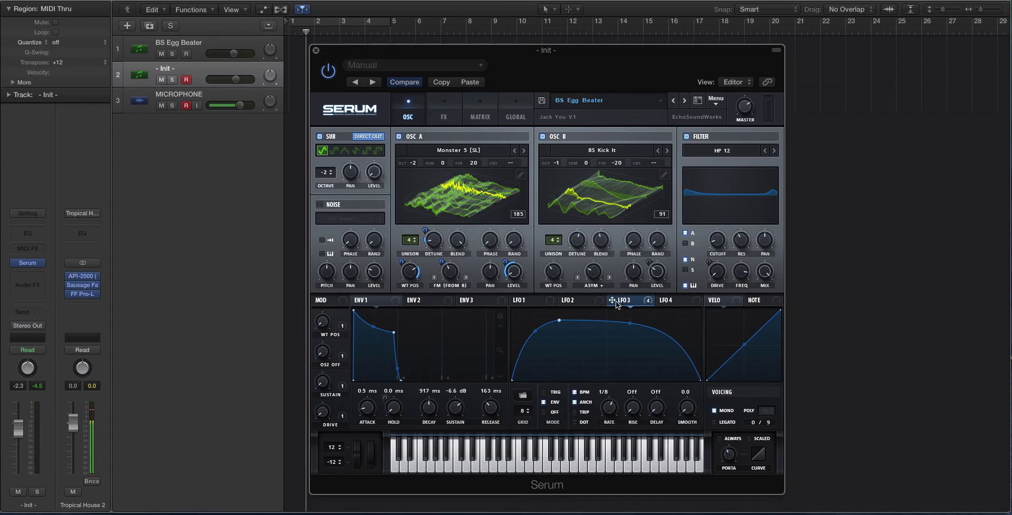
Route LFO 3 to the filter cutoff with a reduced modulation amount
{"action": "left_click_drag", "start_coordinate": [615, 300], "coordinate": [717, 240]}
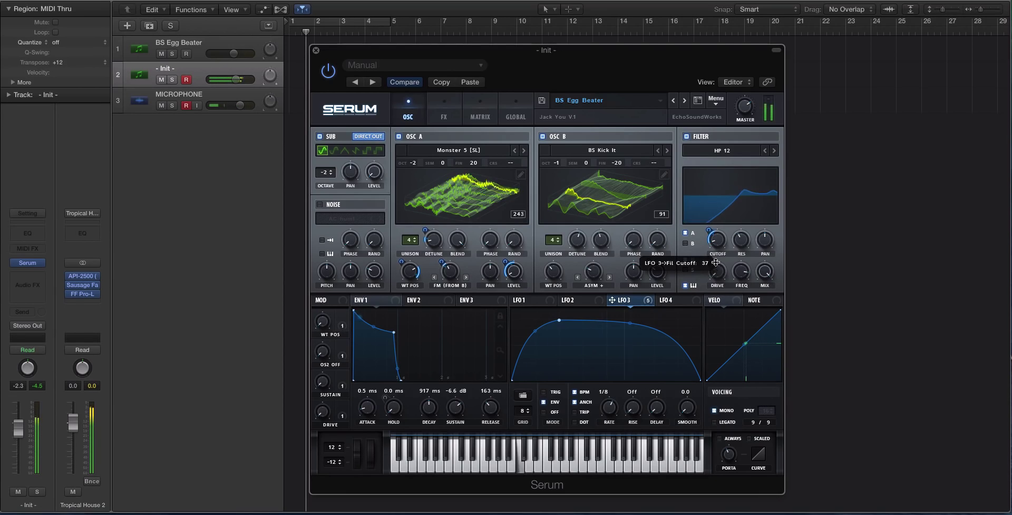
{"action": "left_click_drag", "start_coordinate": [715, 269], "coordinate": [717, 279]}
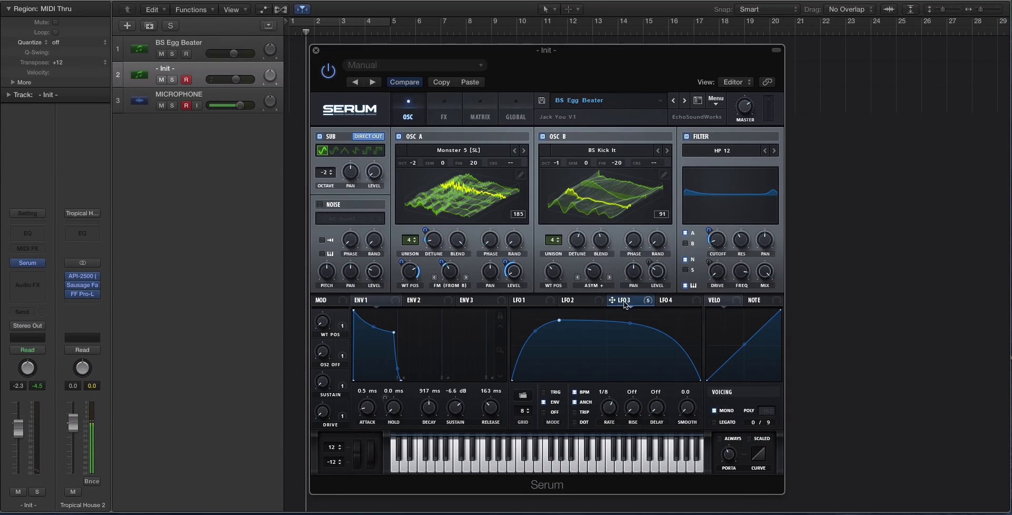
{"action": "left_click_drag", "start_coordinate": [624, 304], "coordinate": [733, 276]}
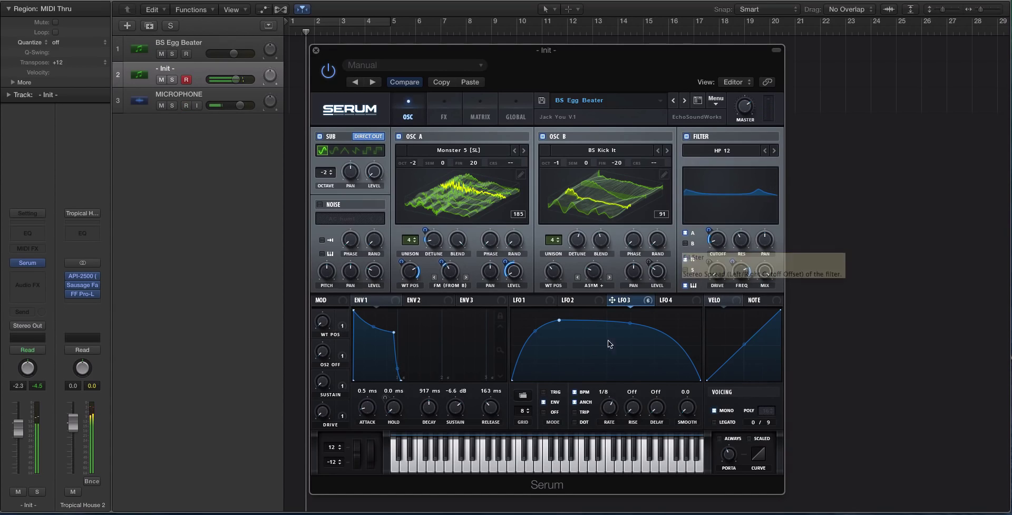
Assign LFO 3 to the filter's stereo spread at an amount of -54
{"action": "left_click_drag", "start_coordinate": [620, 300], "coordinate": [763, 240]}
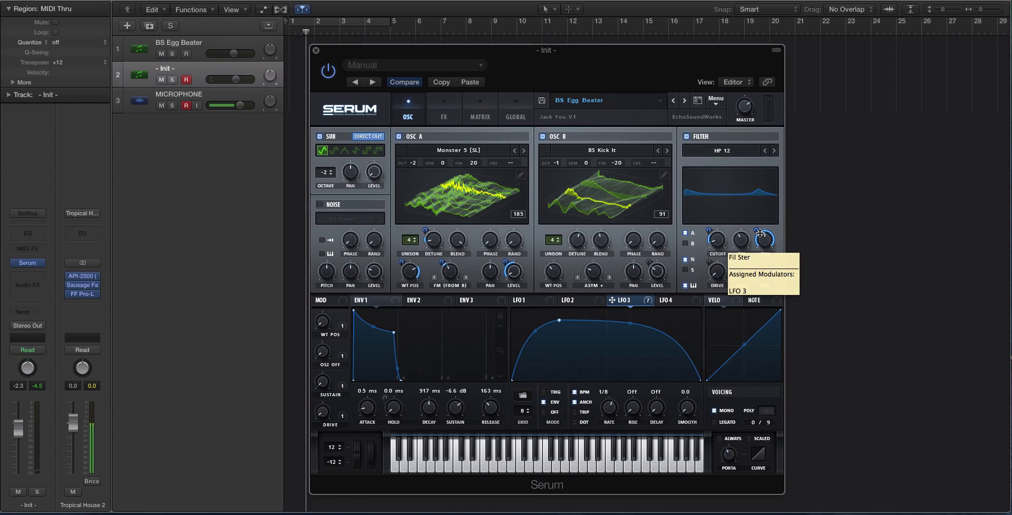
{"action": "left_click_drag", "start_coordinate": [756, 231], "coordinate": [759, 249]}
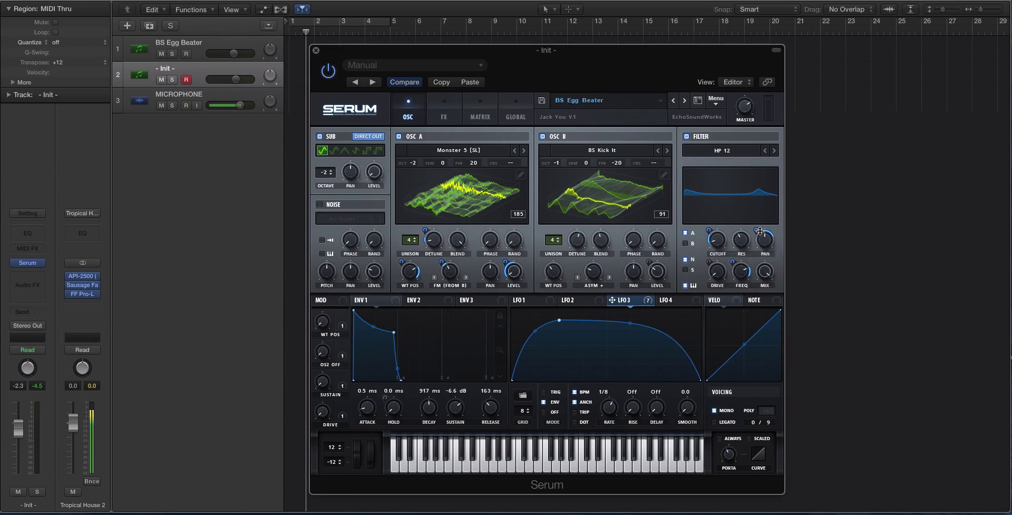
{"action": "mouse_move", "coordinate": [757, 232]}
{"action": "left_mouse_down"}
{"action": "mouse_move", "coordinate": [757, 252]}
{"action": "mouse_move", "coordinate": [760, 241]}
{"action": "left_mouse_up"}
{"action": "mouse_move", "coordinate": [756, 237]}
{"action": "left_click_drag", "start_coordinate": [753, 235], "coordinate": [755, 283]}
Route LFO 3 to Oscillator B's wavetable position and level
{"action": "left_click_drag", "start_coordinate": [612, 300], "coordinate": [547, 281]}
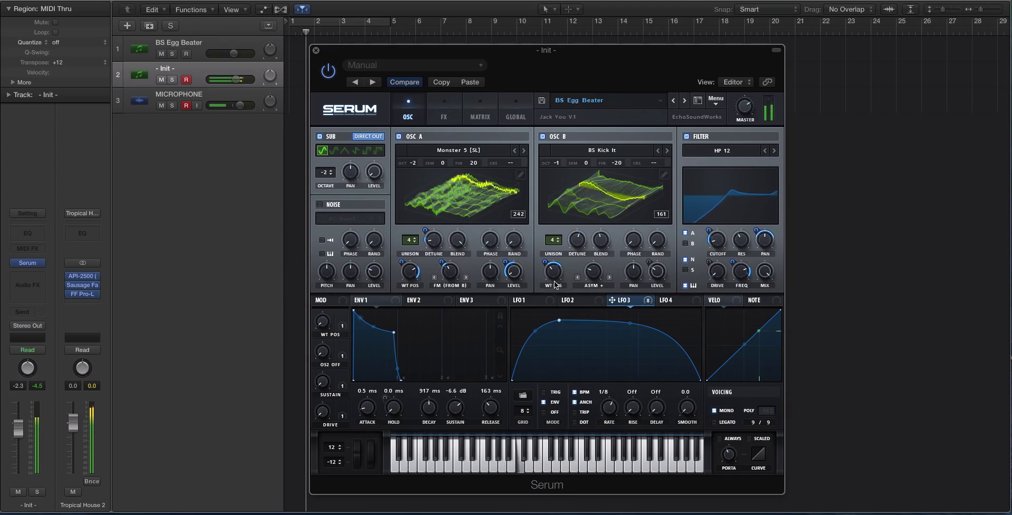
{"action": "left_click_drag", "start_coordinate": [614, 301], "coordinate": [551, 262]}
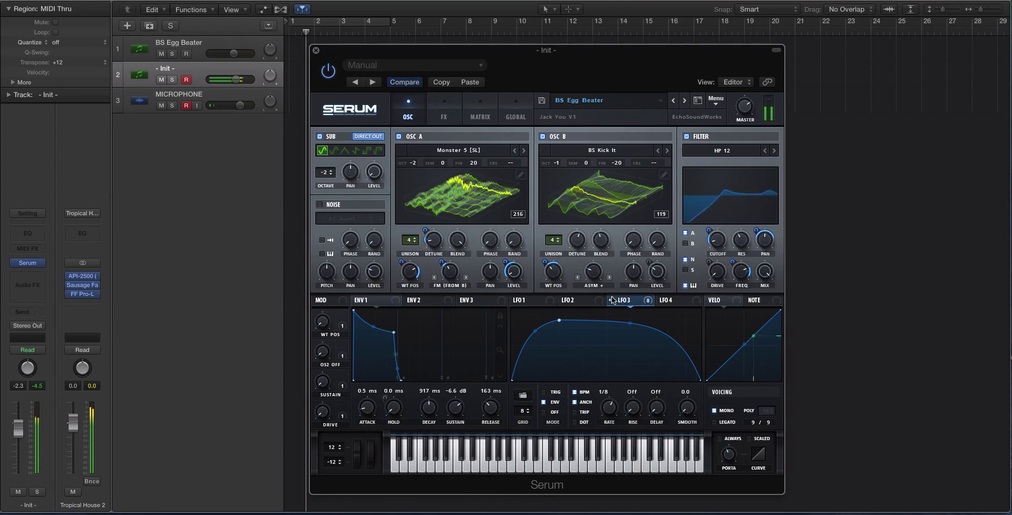
{"action": "left_click_drag", "start_coordinate": [612, 296], "coordinate": [589, 287]}
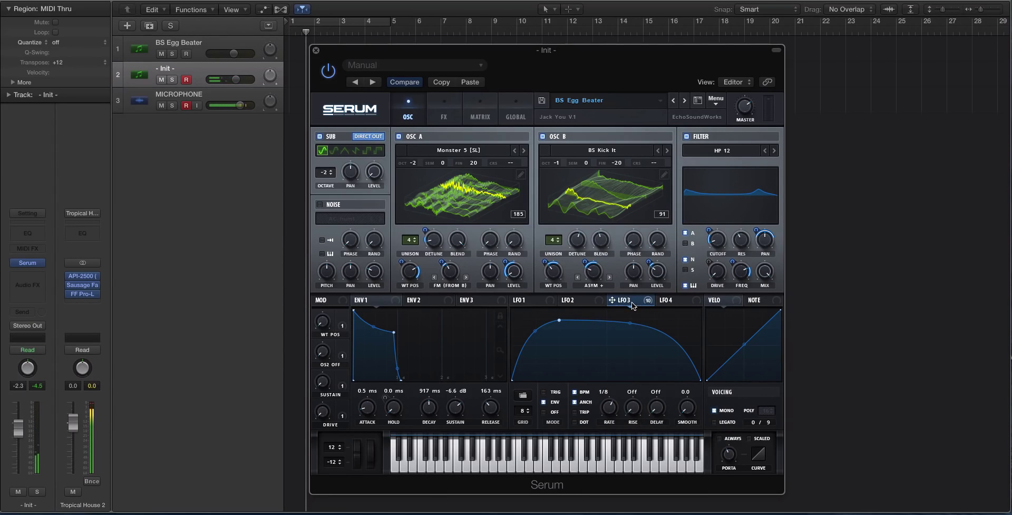
{"action": "mouse_move", "coordinate": [631, 302]}
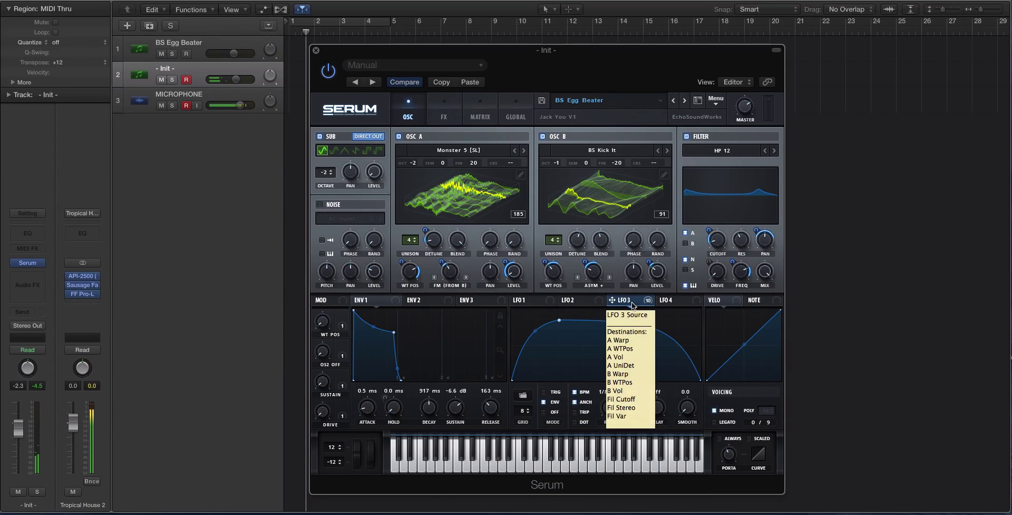
Route LFO 1 to Oscillator B's wavetable position and Asym warp
{"action": "left_click", "coordinate": [566, 300]}
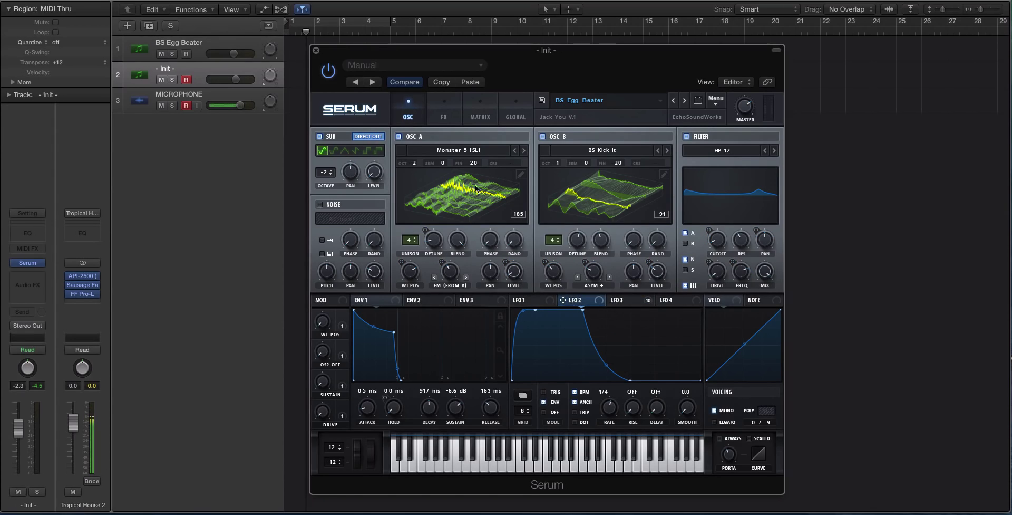
{"action": "left_click", "coordinate": [586, 336]}
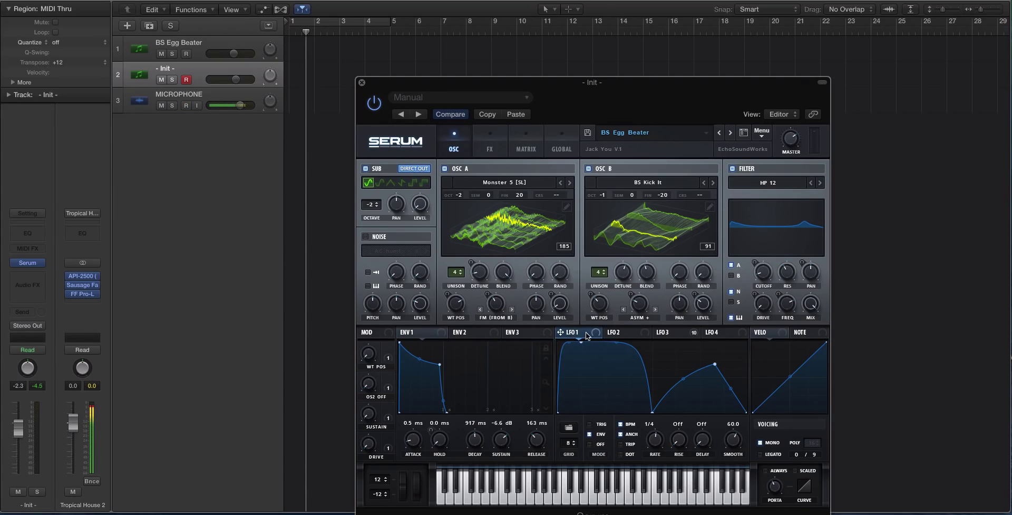
{"action": "left_click_drag", "start_coordinate": [562, 331], "coordinate": [596, 302]}
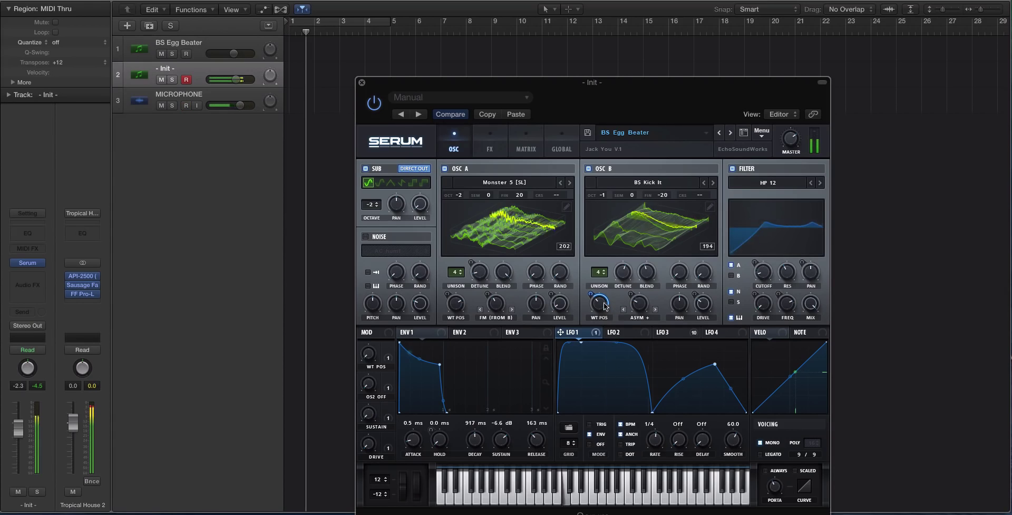
{"action": "mouse_move", "coordinate": [596, 340]}
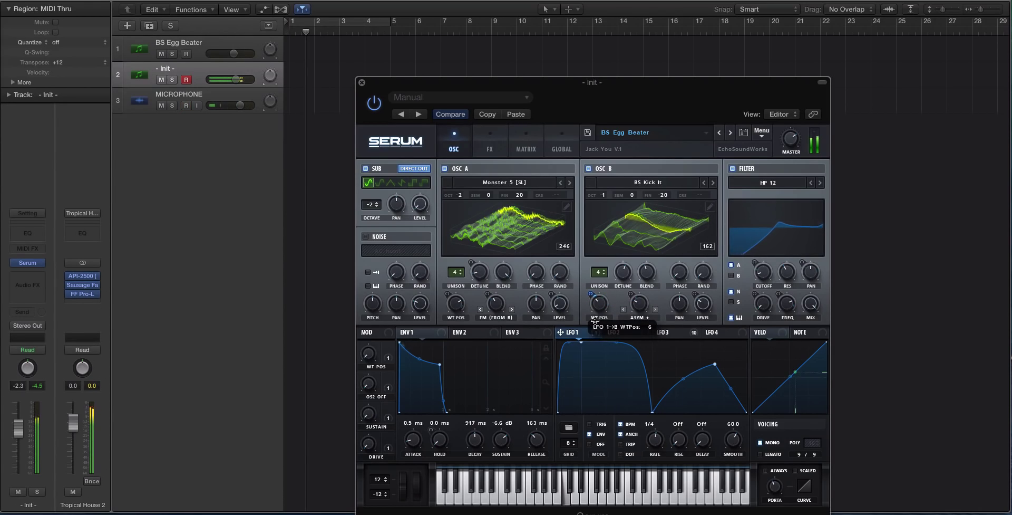
{"action": "left_click_drag", "start_coordinate": [560, 332], "coordinate": [638, 312]}
Route LFO 3 to the phase of both Oscillator A and Oscillator B
{"action": "left_click", "coordinate": [665, 332]}
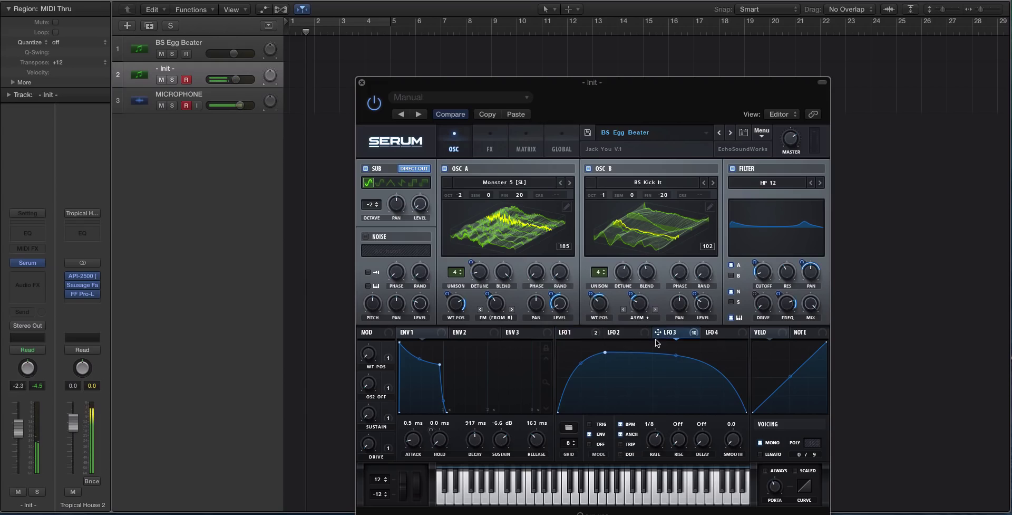
{"action": "left_click_drag", "start_coordinate": [658, 333], "coordinate": [524, 283]}
{"action": "left_click_drag", "start_coordinate": [658, 332], "coordinate": [678, 275]}
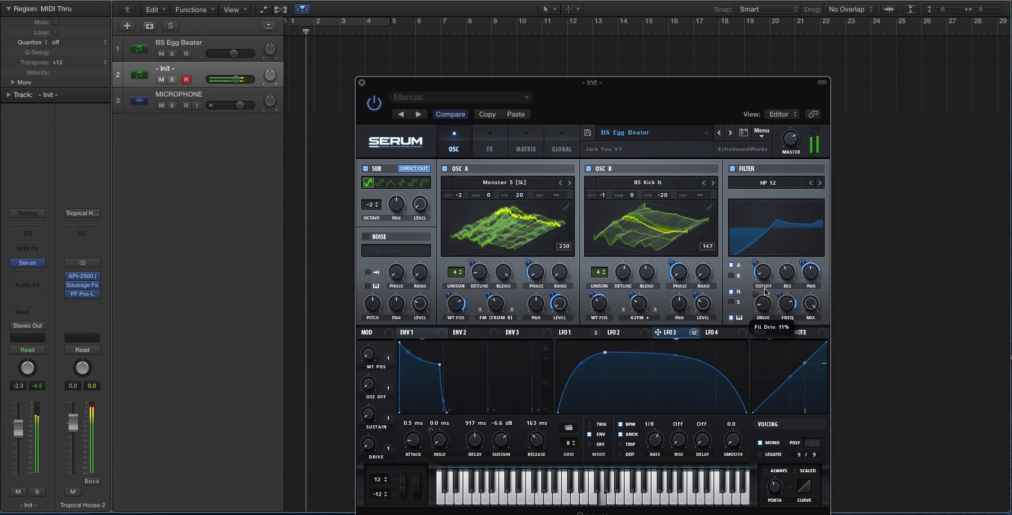
Route LFO 2 to the filter drive and LFO 3 to the sub oscillator level
{"action": "left_click", "coordinate": [620, 333]}
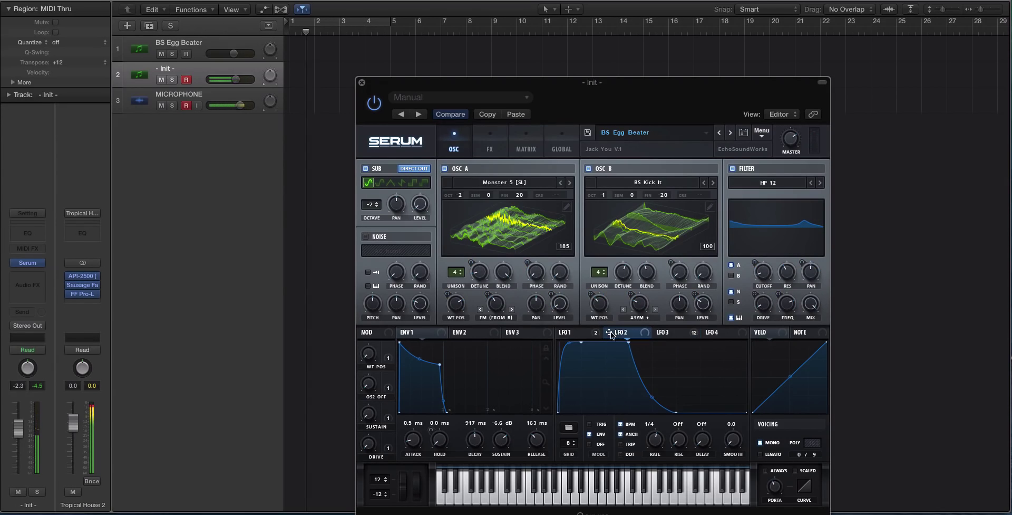
{"action": "left_click_drag", "start_coordinate": [611, 334], "coordinate": [763, 305]}
{"action": "left_click_drag", "start_coordinate": [660, 332], "coordinate": [411, 194]}
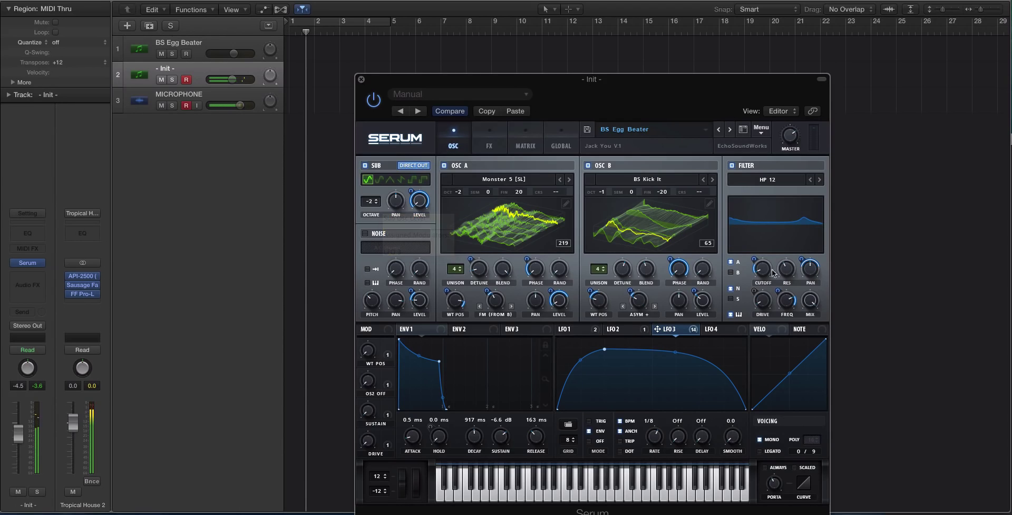
Route LFO 2 to Oscillator B's coarse pitch and raise the Init track volume to -3.3 dB
{"action": "left_click", "coordinate": [625, 328]}
{"action": "left_click_drag", "start_coordinate": [608, 329], "coordinate": [716, 196]}
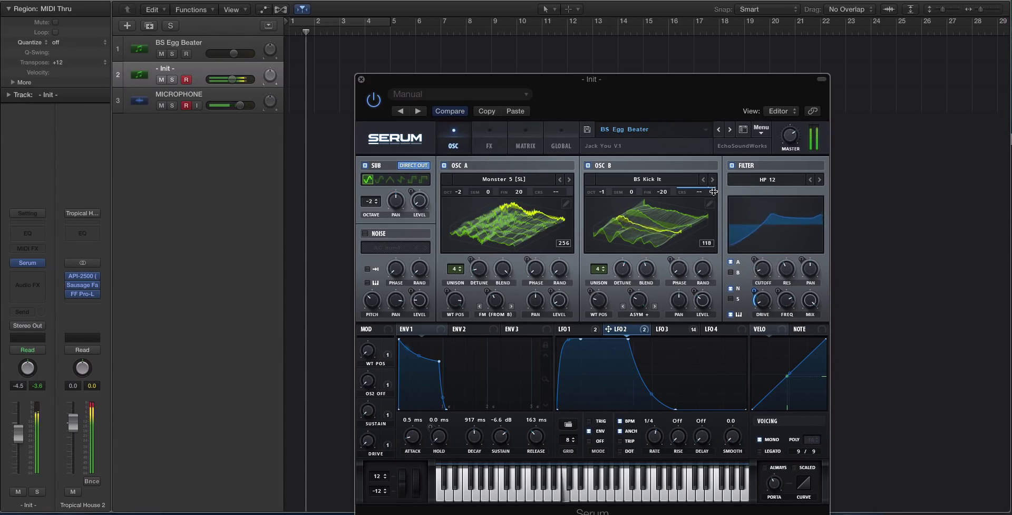
{"action": "left_click_drag", "start_coordinate": [713, 192], "coordinate": [713, 191]}
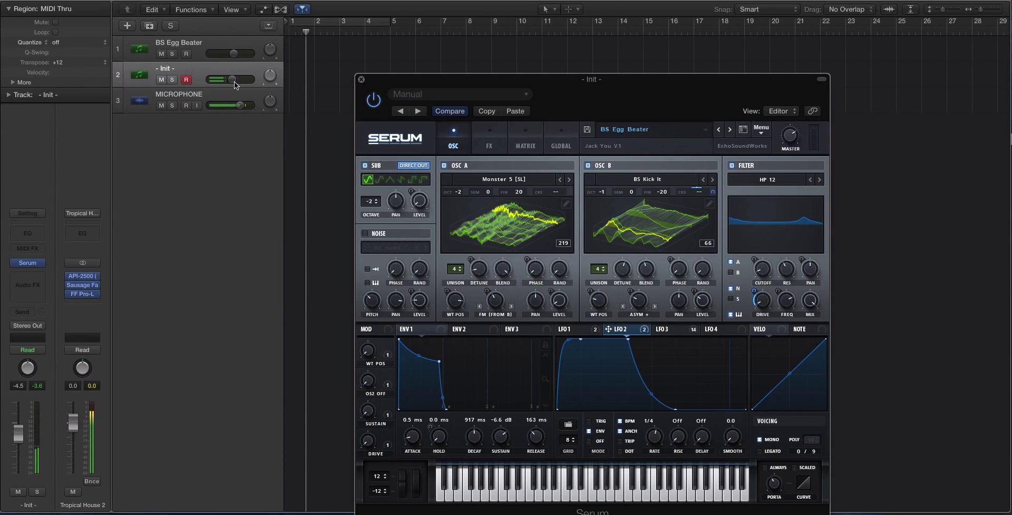
{"action": "left_click_drag", "start_coordinate": [234, 82], "coordinate": [241, 79]}
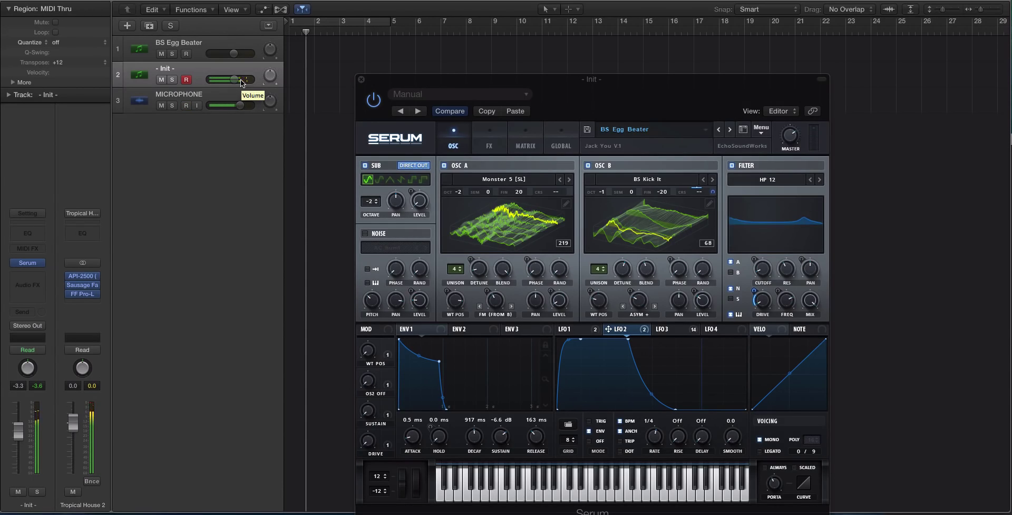
Bypass all destinations on LFO 3, LFO 2 and LFO 1, then adjust oscillator A's fine tuning
{"action": "left_click", "coordinate": [679, 326]}
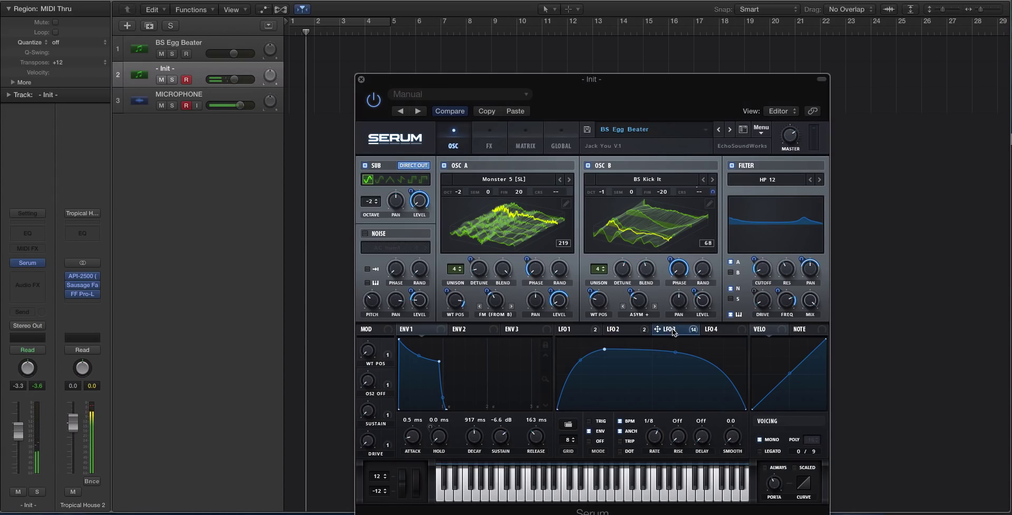
{"action": "right_click", "coordinate": [672, 328]}
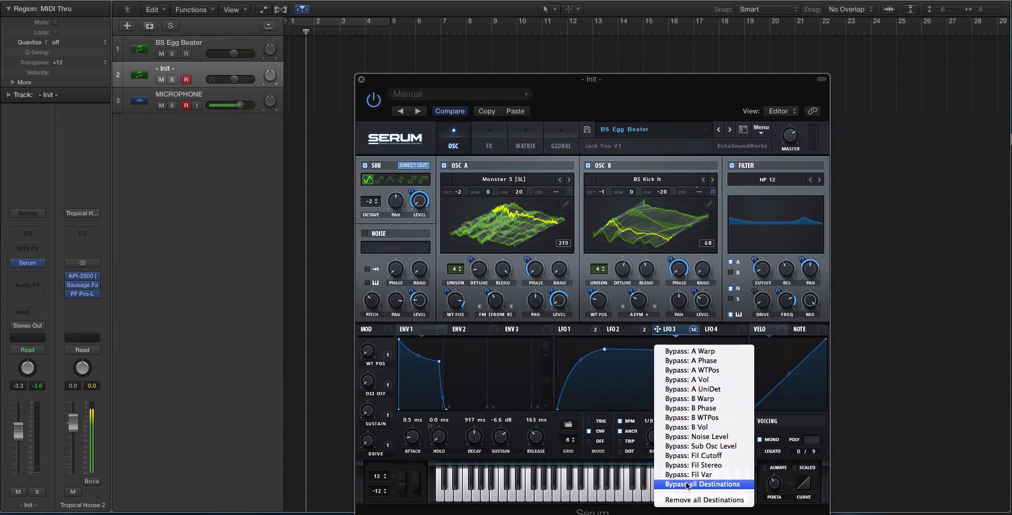
{"action": "left_click", "coordinate": [704, 484]}
{"action": "left_click", "coordinate": [632, 330]}
{"action": "right_click", "coordinate": [632, 330]}
{"action": "left_click", "coordinate": [647, 369]}
{"action": "left_click", "coordinate": [584, 329]}
{"action": "right_click", "coordinate": [583, 329]}
{"action": "left_click", "coordinate": [581, 369]}
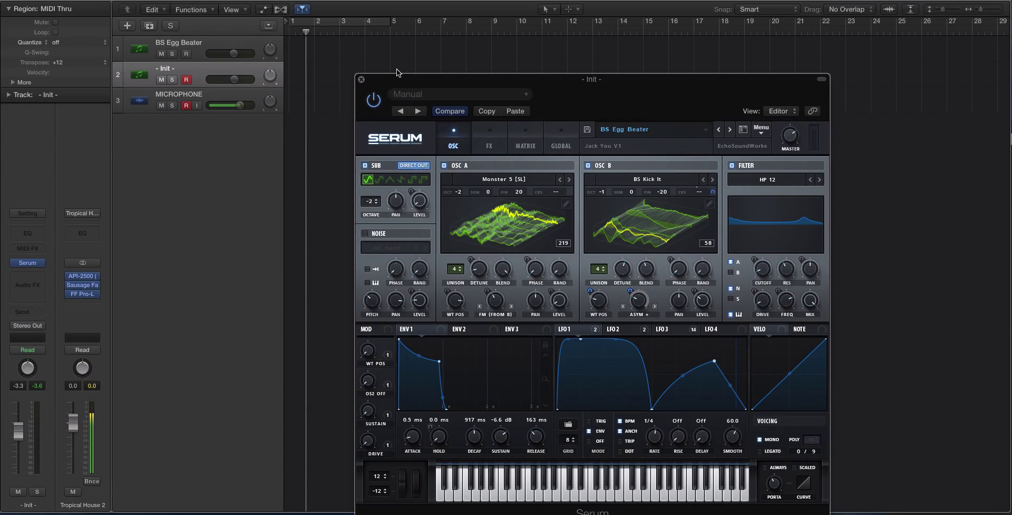
{"action": "scroll", "coordinate": [396, 72], "scroll_direction": "right", "scroll_amount": 2}
{"action": "left_click_drag", "start_coordinate": [488, 191], "coordinate": [488, 227]}
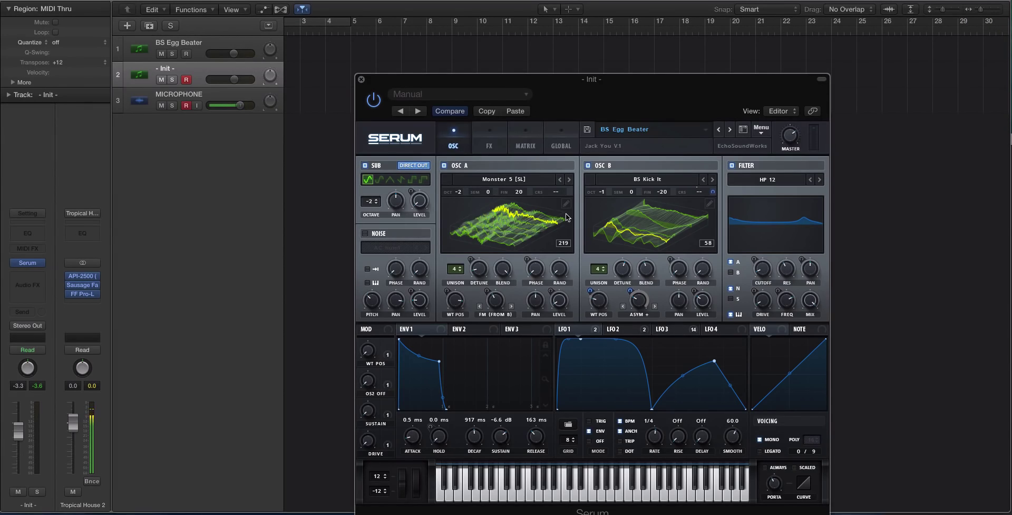
Switch Oscillator A's display to a flat 2D waveform and raise Oscillator B's wavetable position to 131
{"action": "left_click", "coordinate": [498, 228]}
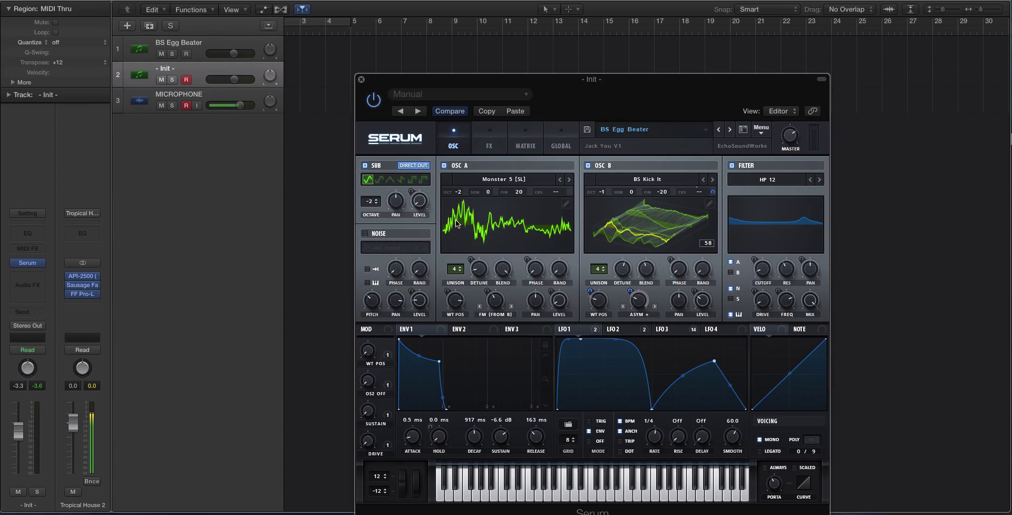
{"action": "left_click", "coordinate": [566, 204]}
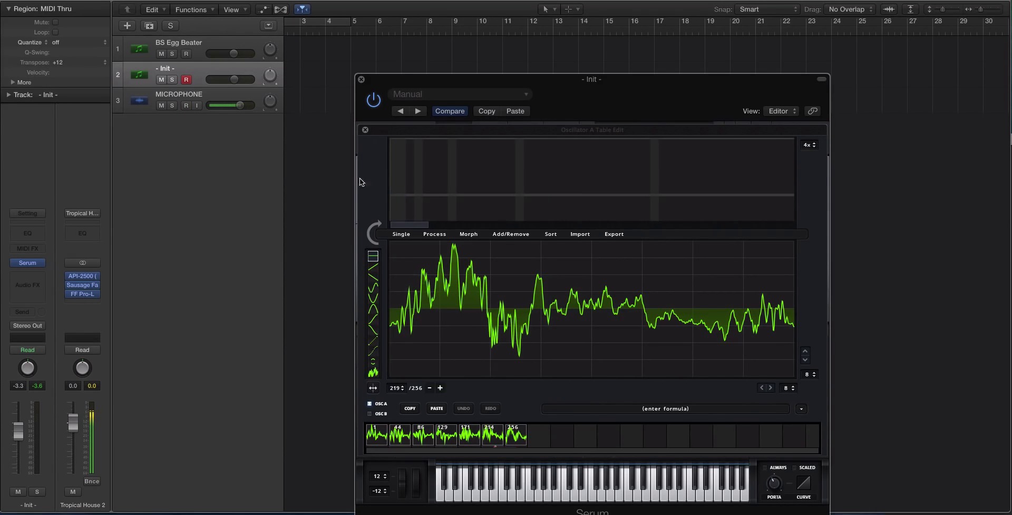
{"action": "left_click", "coordinate": [365, 130]}
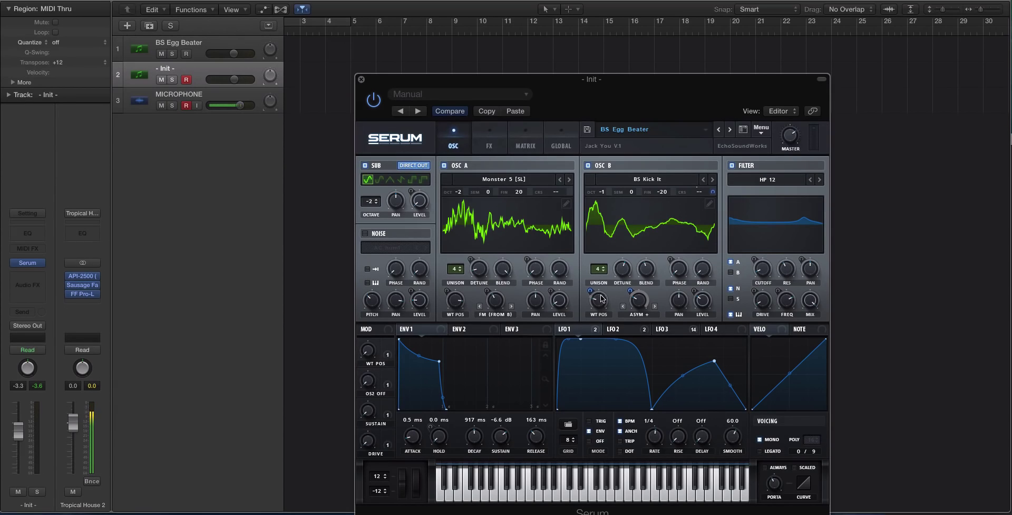
{"action": "left_click_drag", "start_coordinate": [604, 296], "coordinate": [597, 352]}
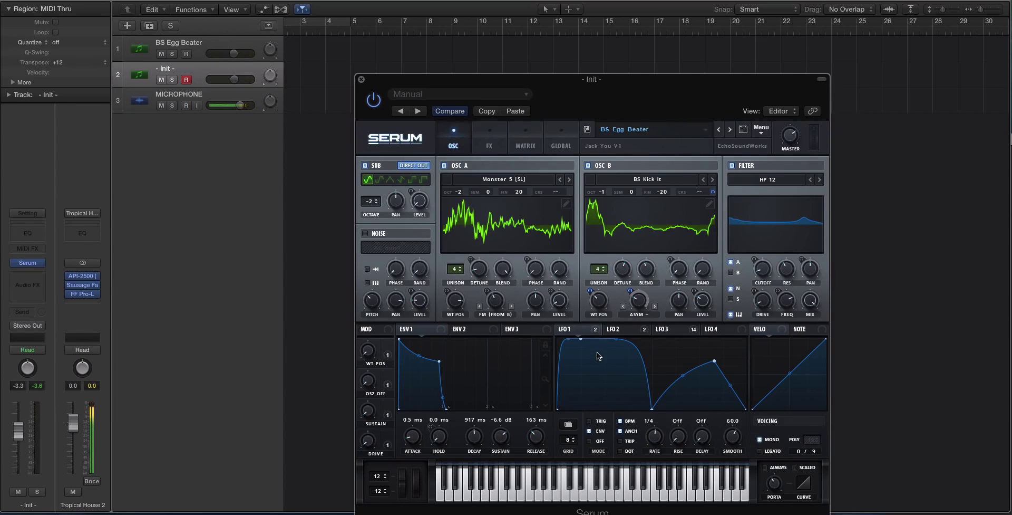